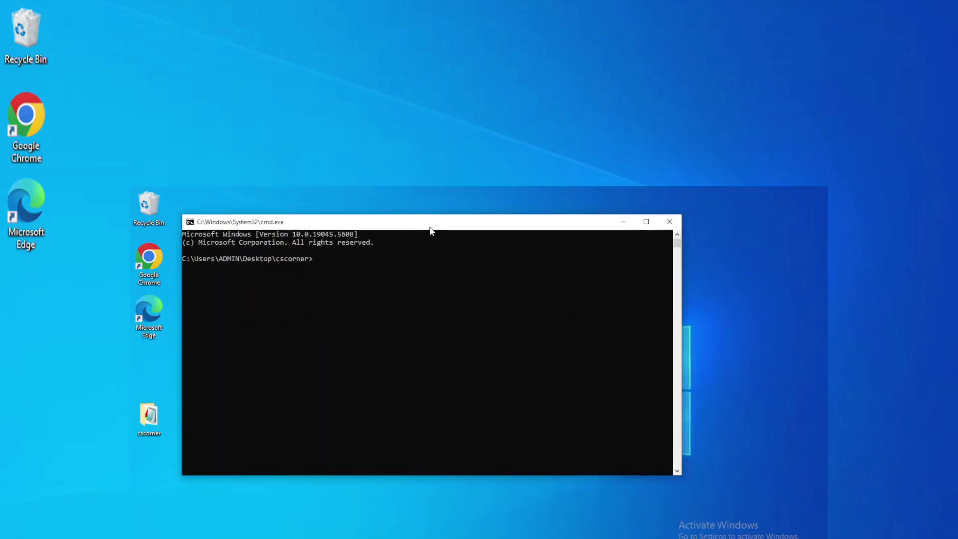
# - Compile HelloWorld.java with javac, confirm HelloWorld.class exists, then run java HelloWorld printing 'Thanks for watching!!'
pyautogui.write('javac HelloWorld.java')
pyautogui.press('Return')
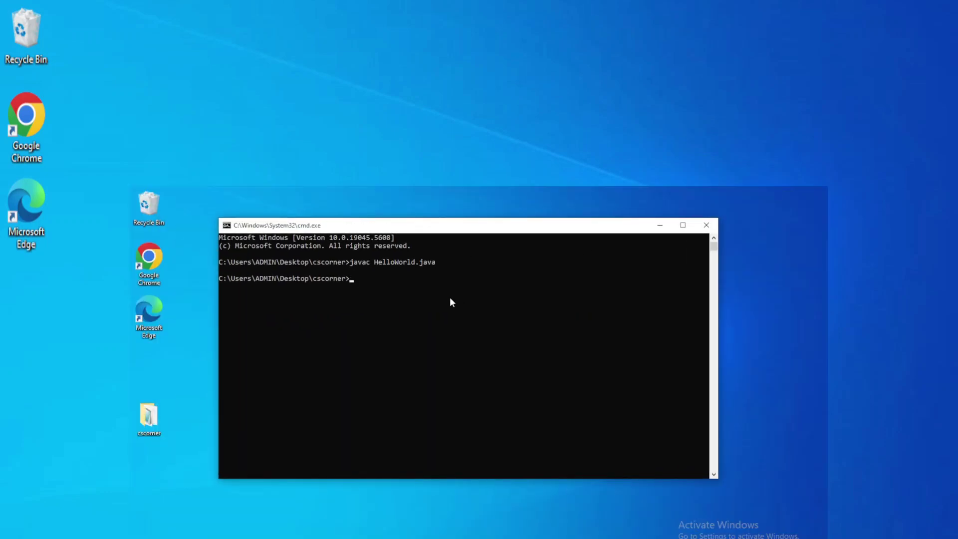
pyautogui.hotkey('alt', 'Tab')
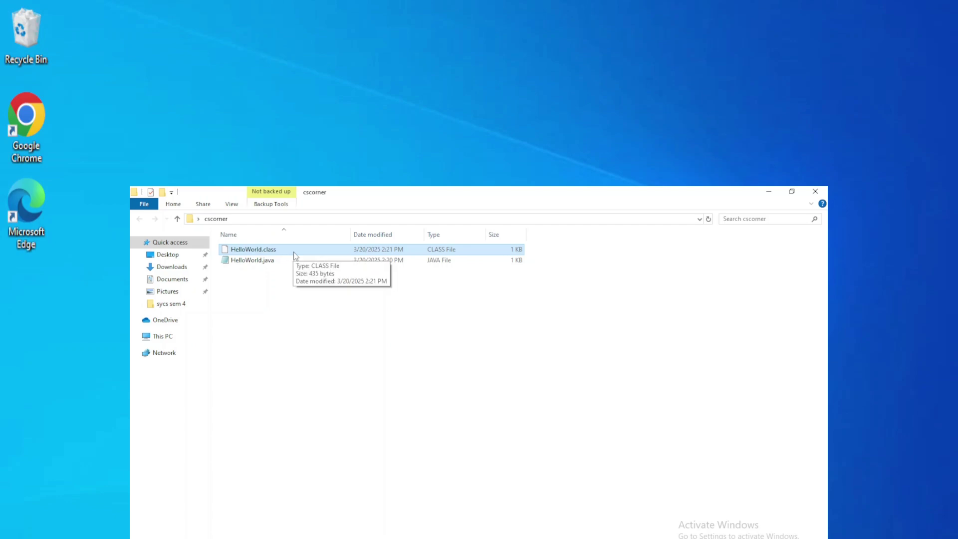
pyautogui.click(816, 191)
pyautogui.write('java HelloW')
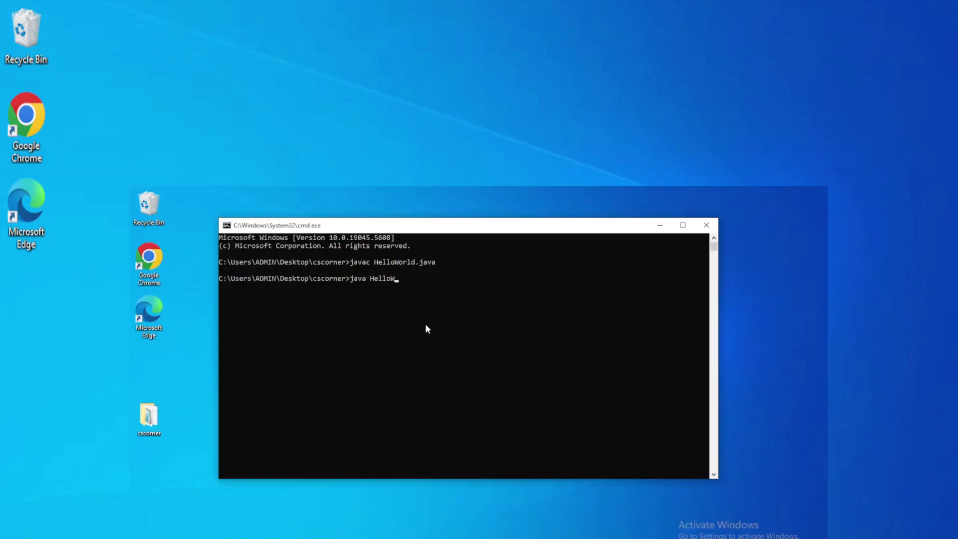
pyautogui.write('orld')
pyautogui.press('Return')
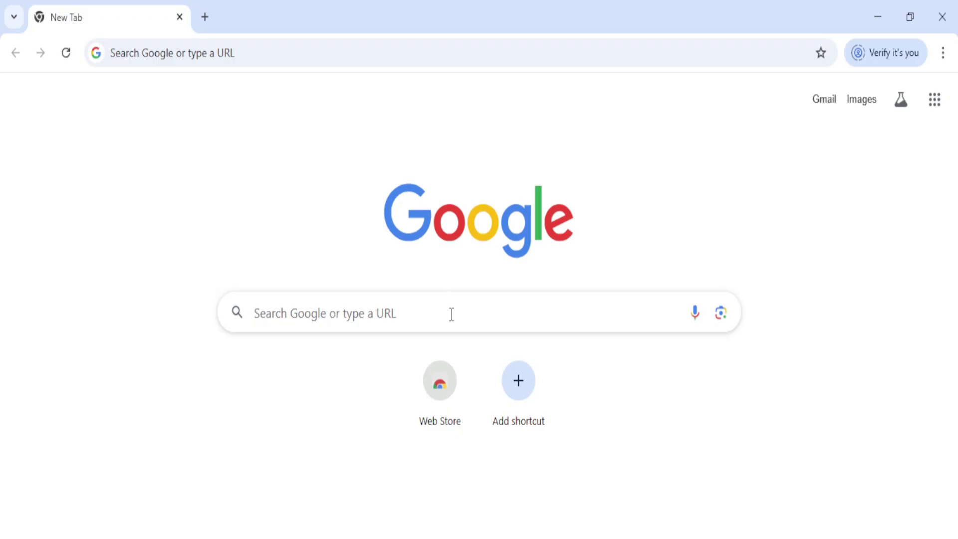
# - Search Google for 'jdk download' by typing jdk and picking the suggestion
pyautogui.click(451, 314)
pyautogui.write('jdk')
pyautogui.press('Down')
pyautogui.press('Return')
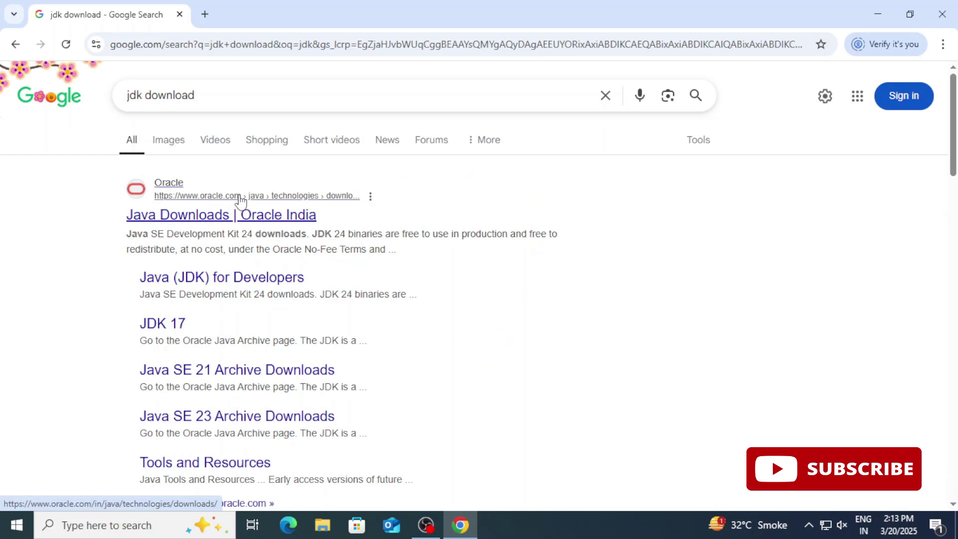
# - Open Oracle's Java Downloads page and scroll to the Java SE Development Kit 24 section
pyautogui.click(194, 217)
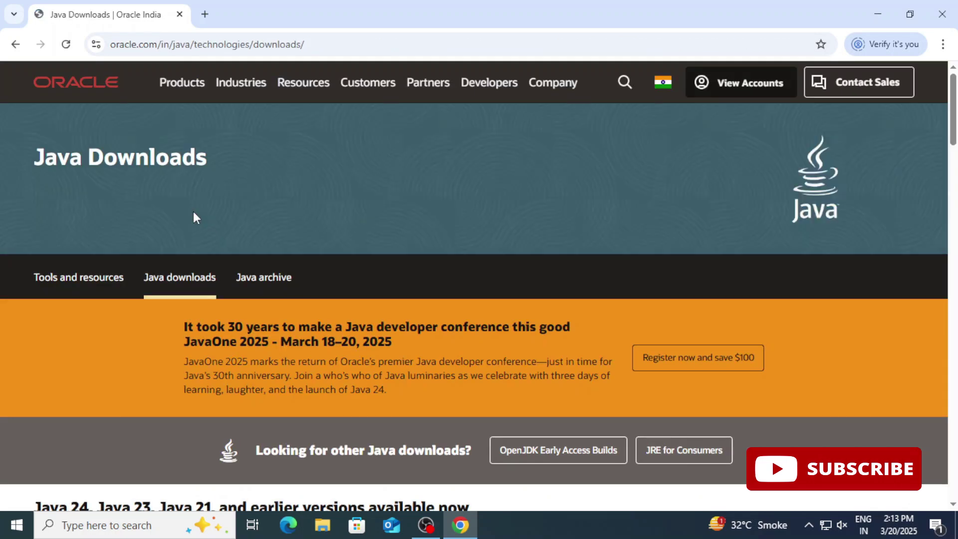
pyautogui.hotkey('ctrl', 'l')
pyautogui.click(221, 160)
pyautogui.scroll(-5, 201, 246)
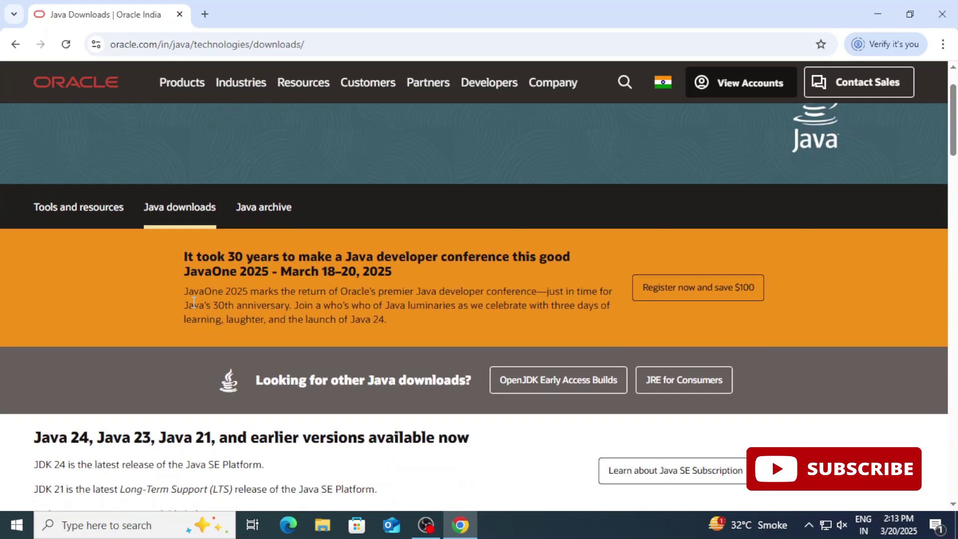
pyautogui.moveTo(35, 227); pyautogui.dragTo(273, 227)
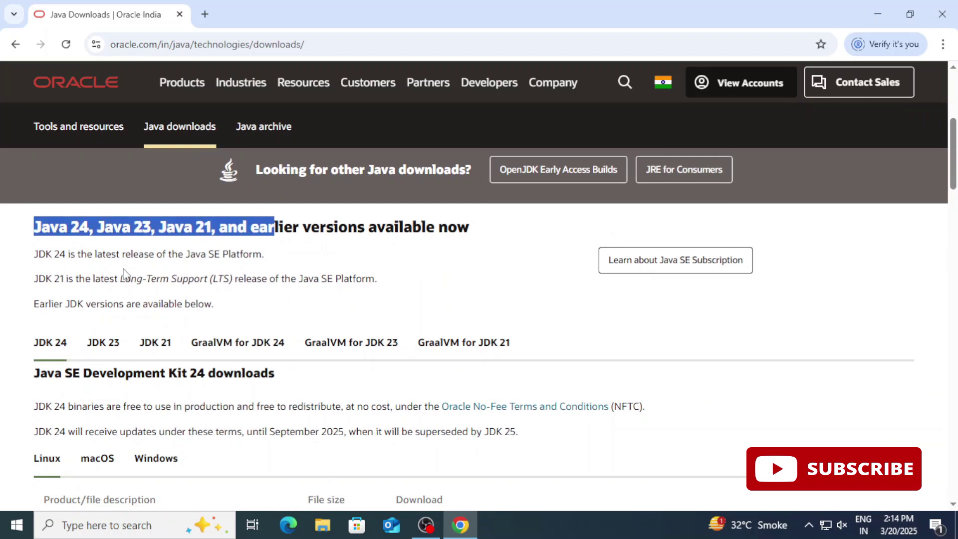
pyautogui.moveTo(54, 278); pyautogui.dragTo(218, 275)
pyautogui.scroll(-1, 218, 274)
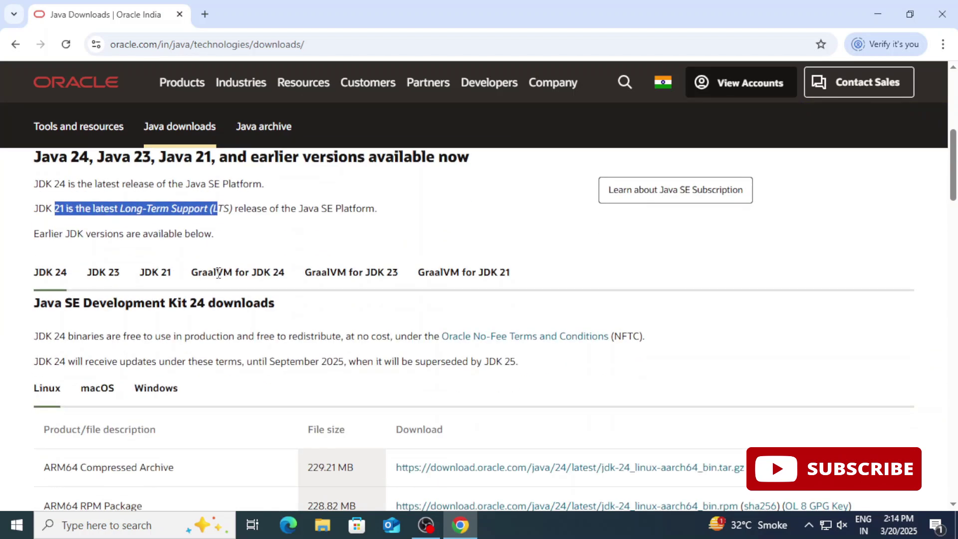
pyautogui.moveTo(34, 306); pyautogui.dragTo(294, 310)
# - Download the Windows x64 MSI installer jdk-24_windows-x64_bin.msi from the JDK 24 Windows tab
pyautogui.scroll(-1, 294, 311)
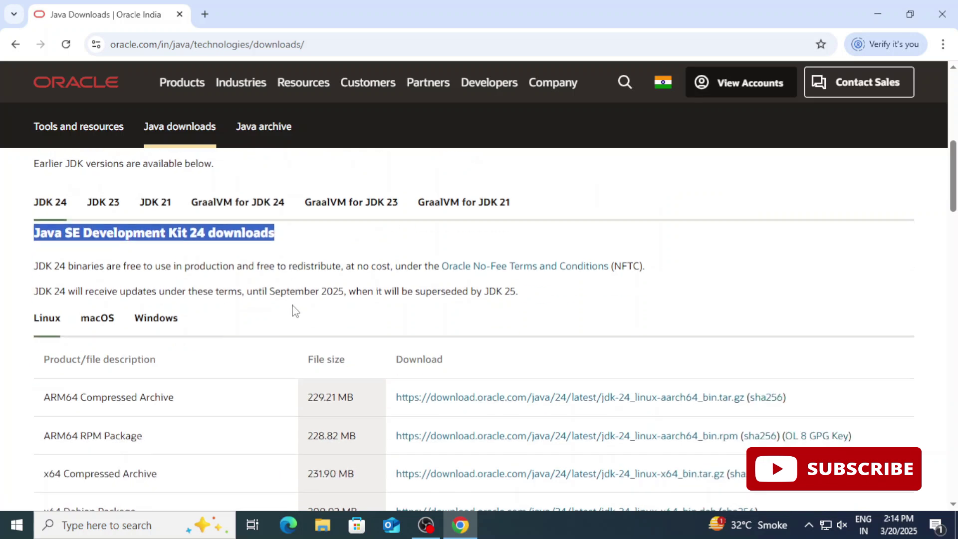
pyautogui.click(152, 324)
pyautogui.scroll(-1, 152, 325)
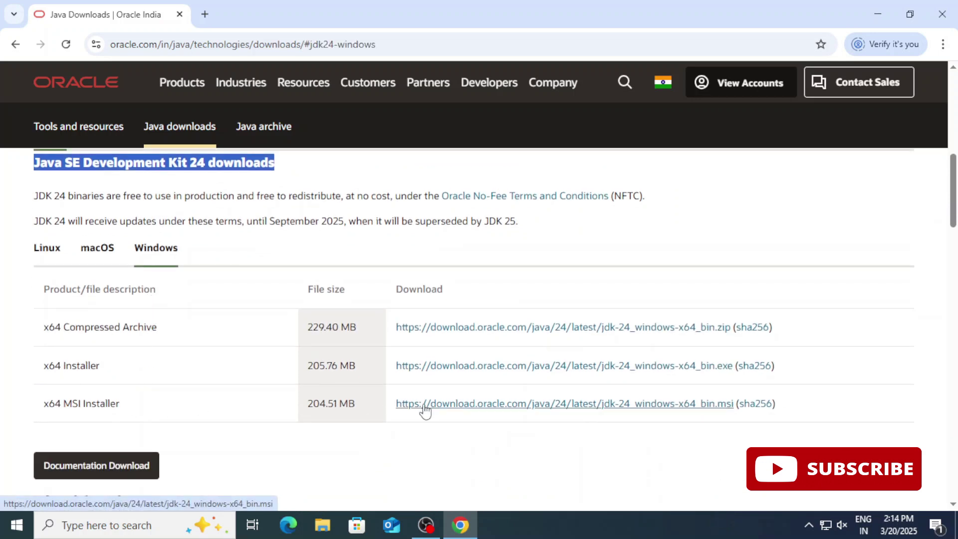
pyautogui.click(441, 408)
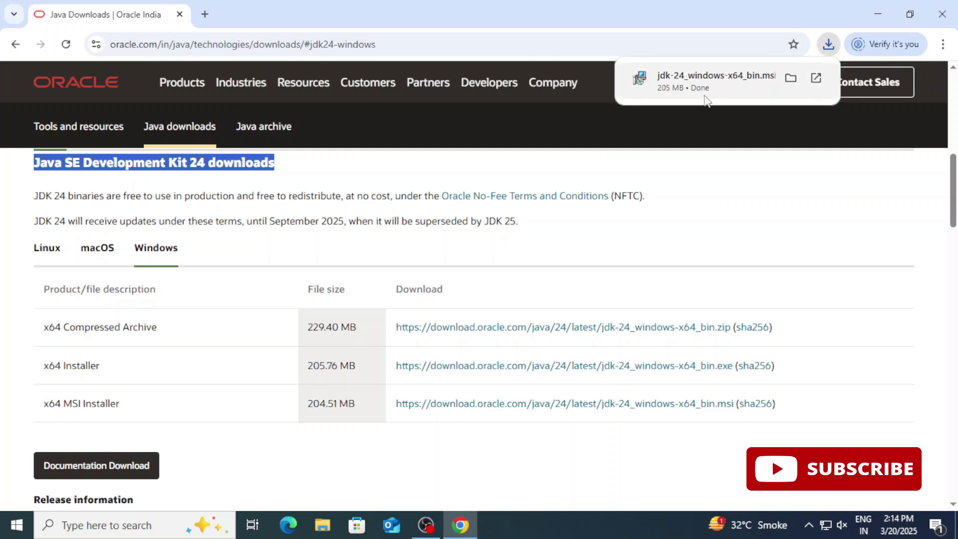
# - Run jdk-24_windows-x64_bin.msi, close Chrome, and install JDK 24 to the default C:\Program Files\Java\jdk-24\ folder
pyautogui.click(703, 94)
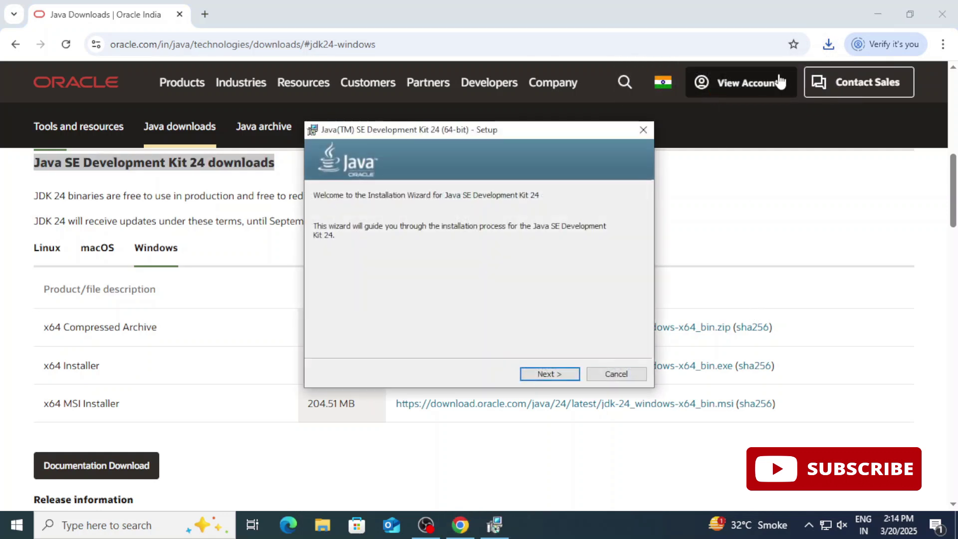
pyautogui.click(942, 14)
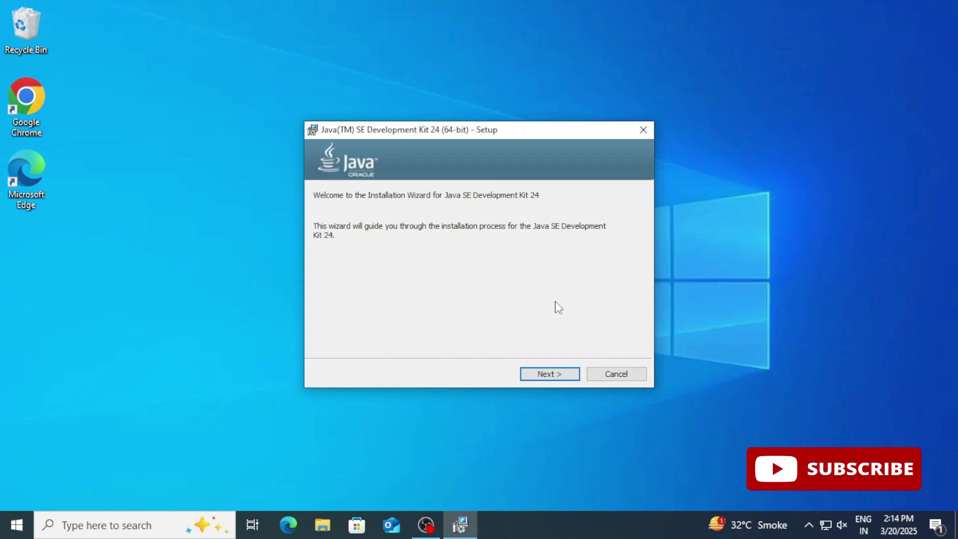
pyautogui.click(549, 375)
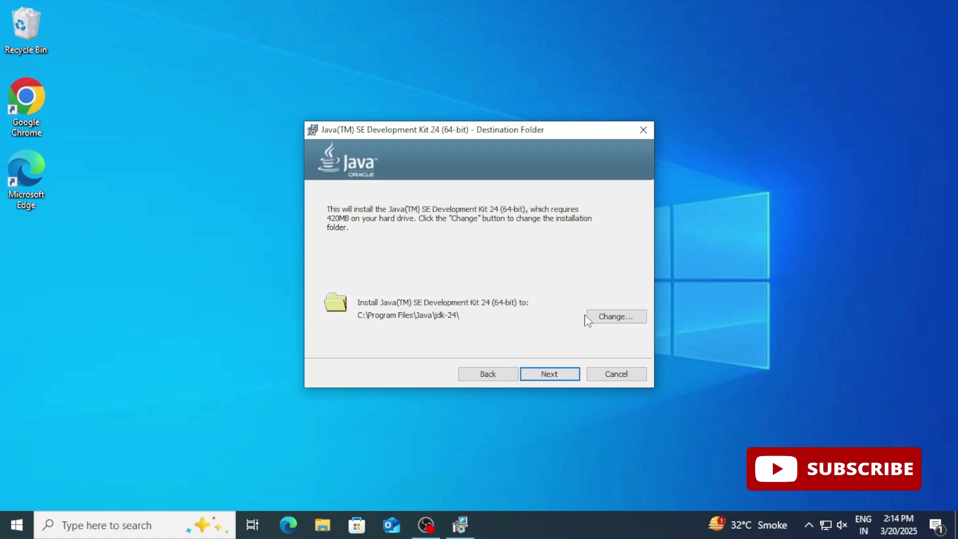
pyautogui.click(548, 373)
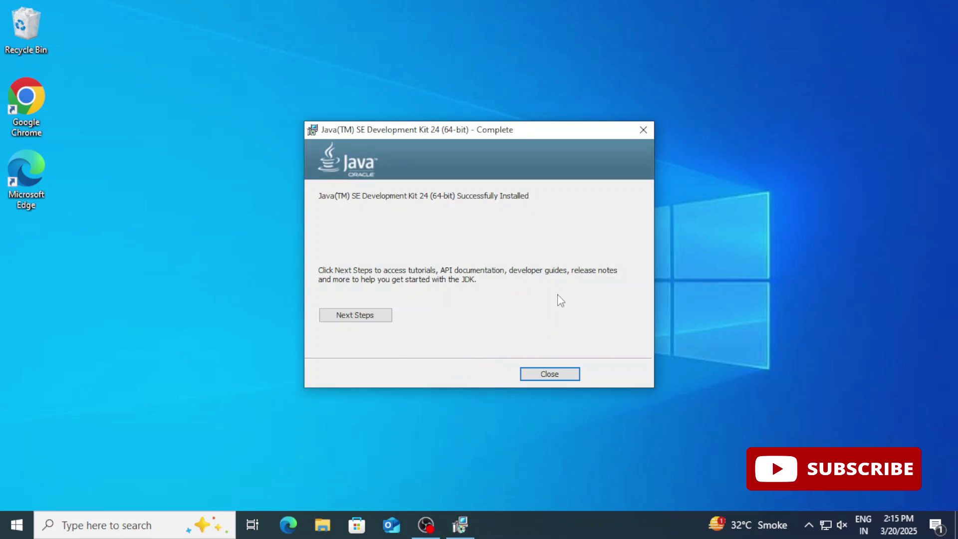
pyautogui.click(565, 381)
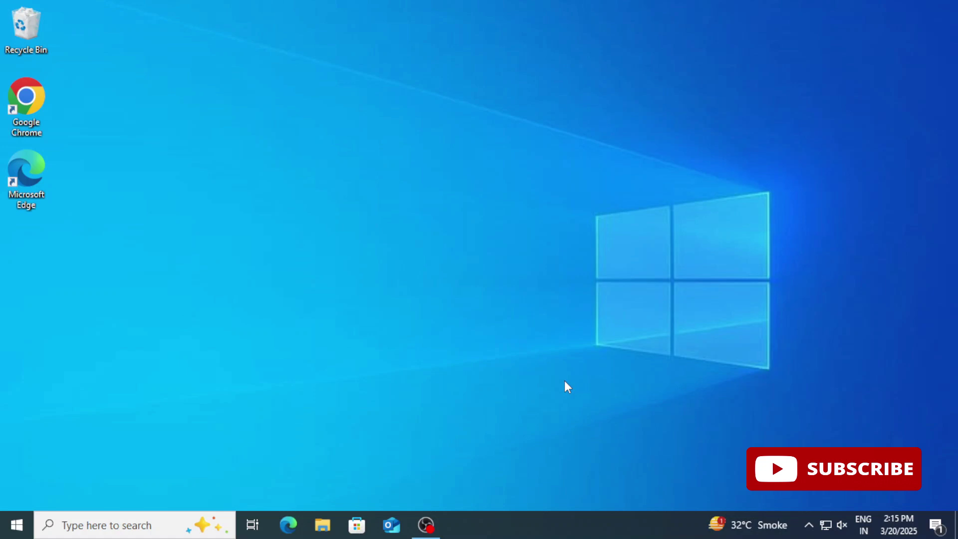
# - In File Explorer, navigate to C:\Program Files\Java\jdk-24\bin
pyautogui.click(322, 529)
pyautogui.click(46, 208)
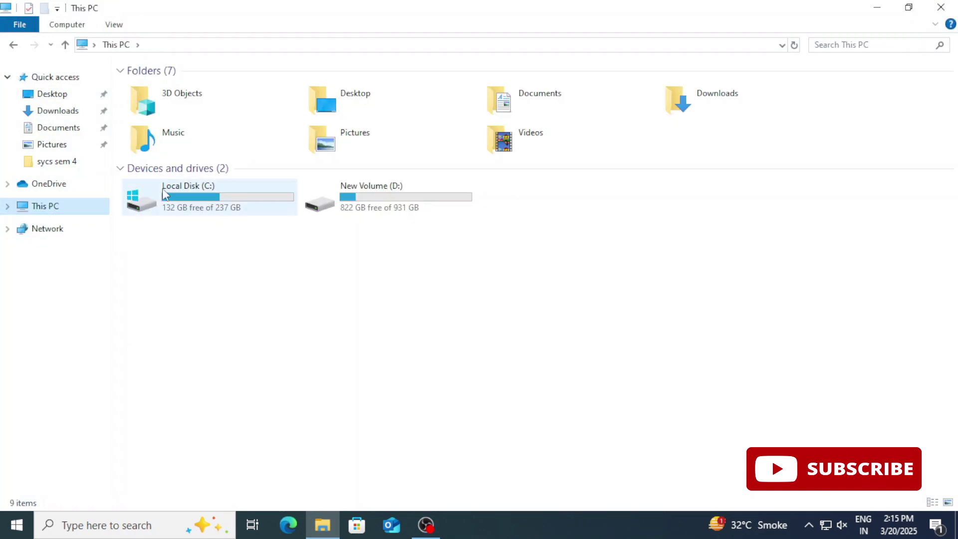
pyautogui.click(168, 190)
pyautogui.doubleClick(202, 196)
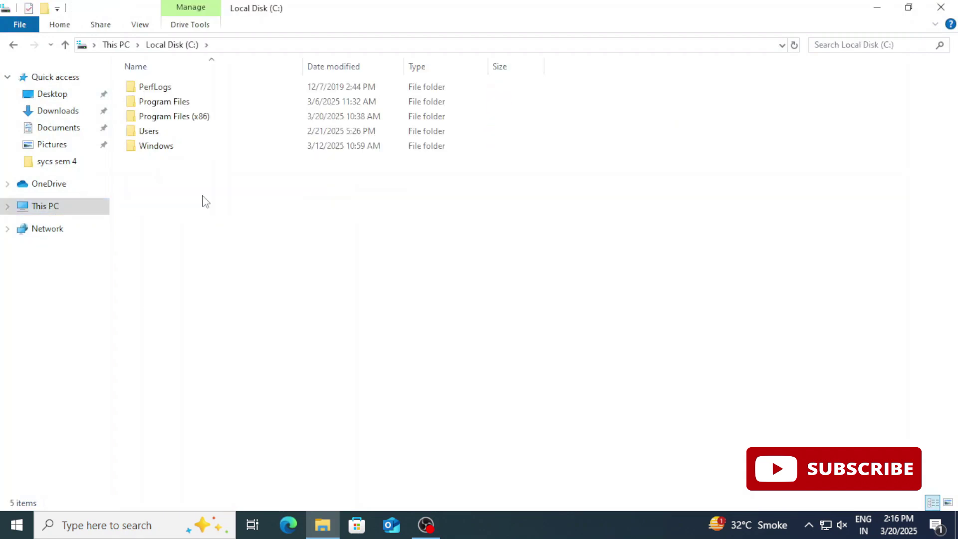
pyautogui.doubleClick(174, 102)
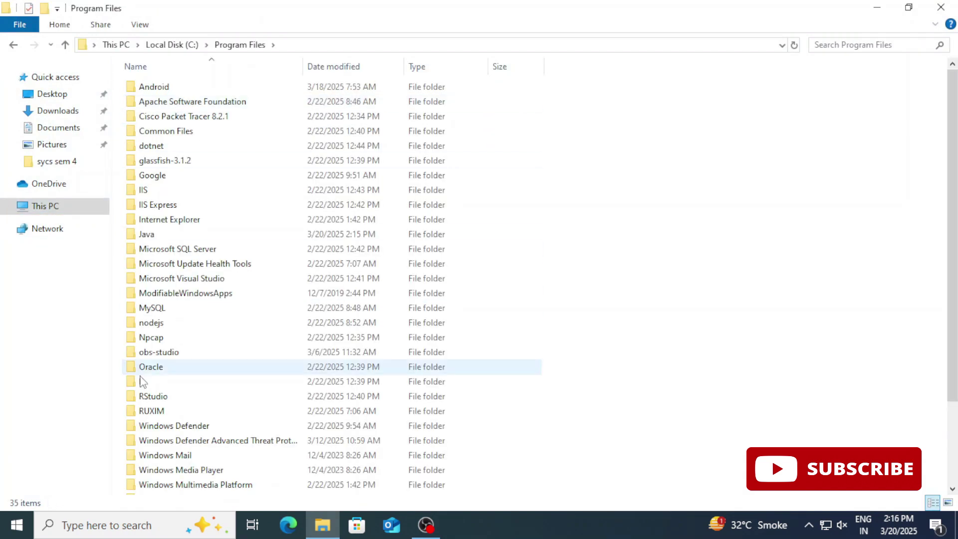
pyautogui.doubleClick(171, 235)
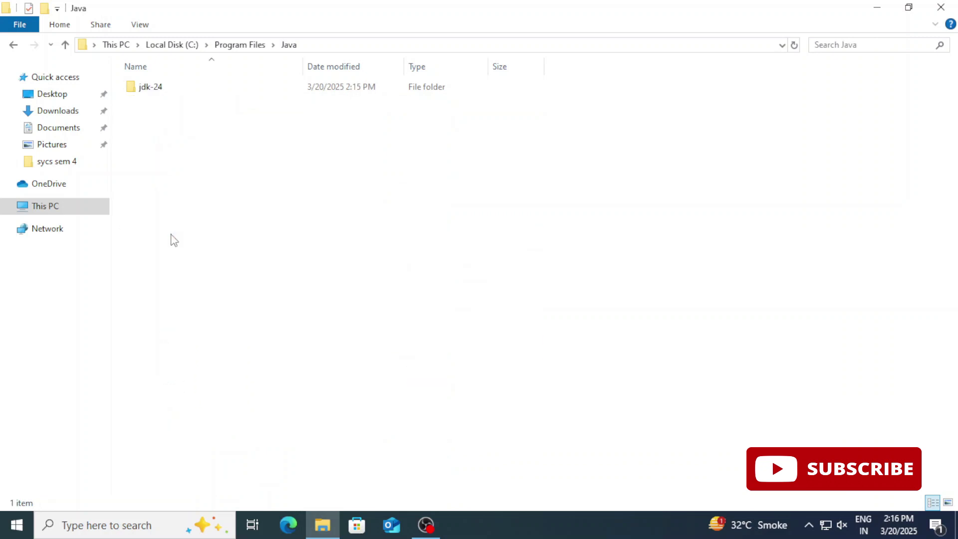
pyautogui.doubleClick(154, 93)
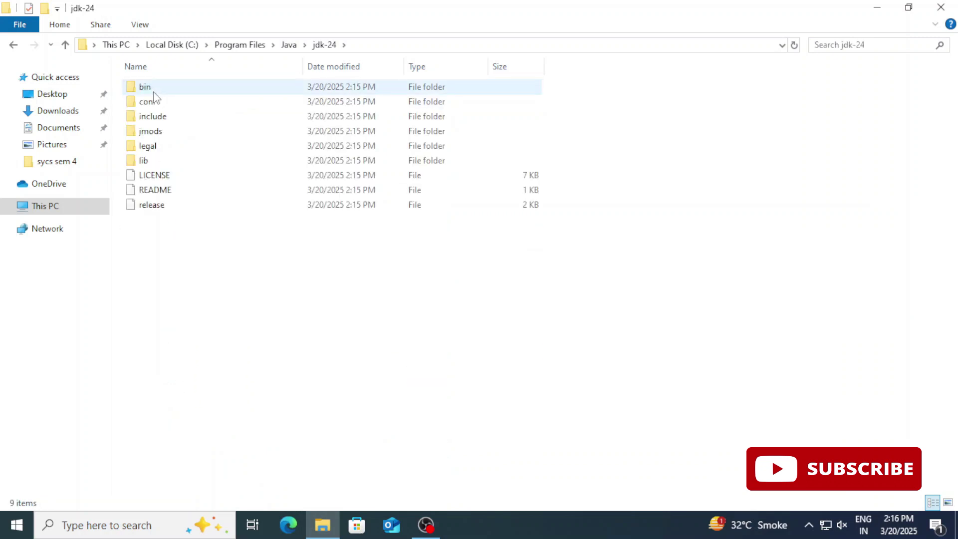
pyautogui.doubleClick(154, 92)
# - Copy the bin folder path from the address bar and close File Explorer
pyautogui.click(405, 44)
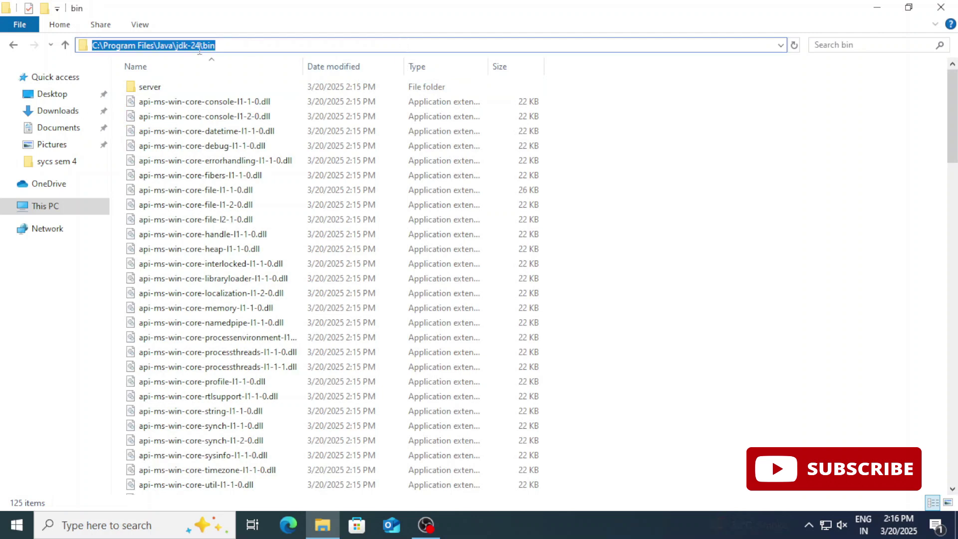
pyautogui.rightClick(200, 47)
pyautogui.click(263, 94)
pyautogui.click(940, 7)
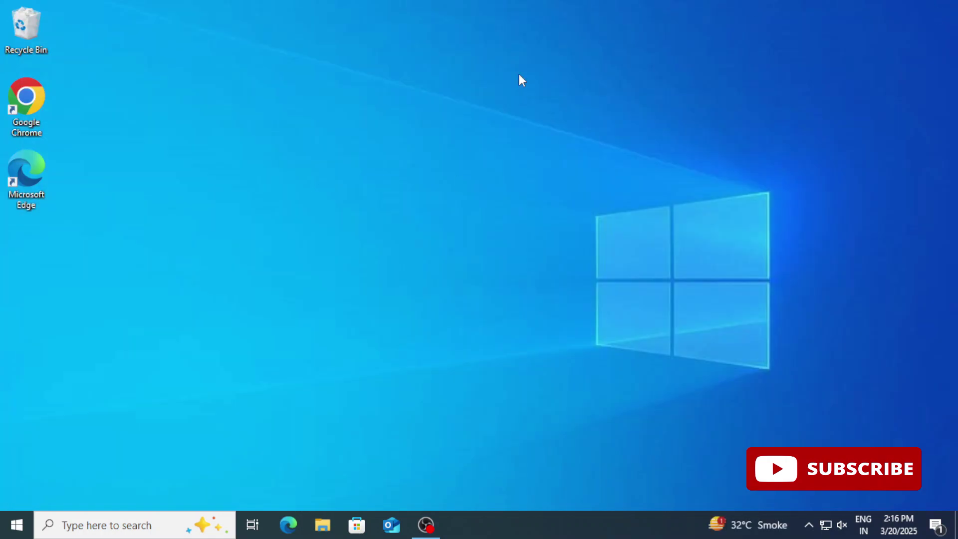
# - Open System Properties' Environment Variables window via the 'Edit the system environment variables' search result
pyautogui.click(141, 533)
pyautogui.write('en')
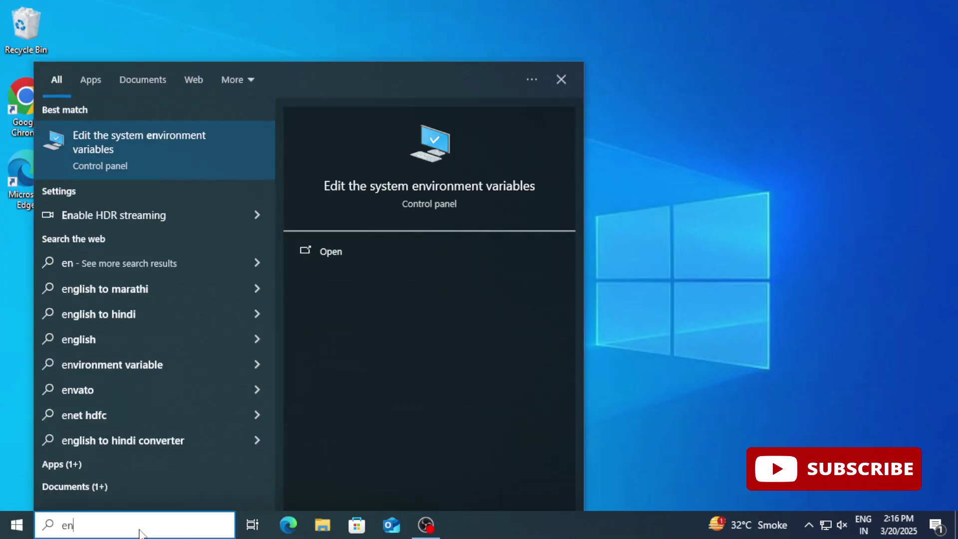
pyautogui.click(166, 141)
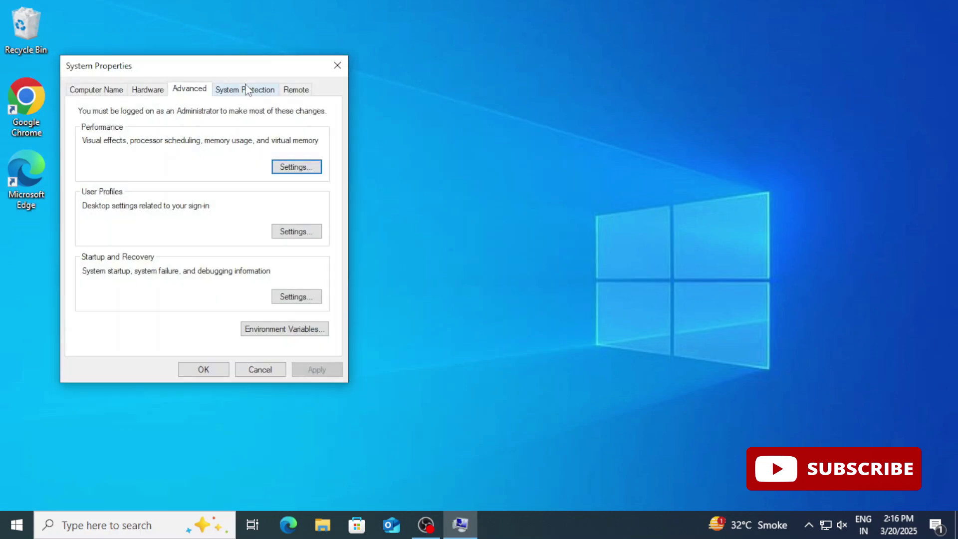
pyautogui.moveTo(249, 73); pyautogui.dragTo(432, 58)
pyautogui.click(454, 315)
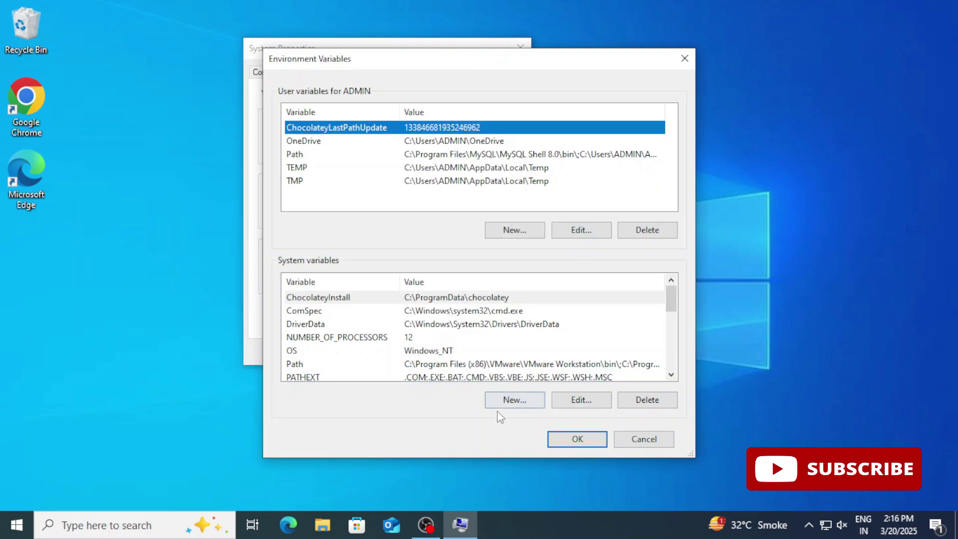
# - Add system variable JAVA_HOME with value C:\Program Files\Java\jdk-24
pyautogui.click(501, 405)
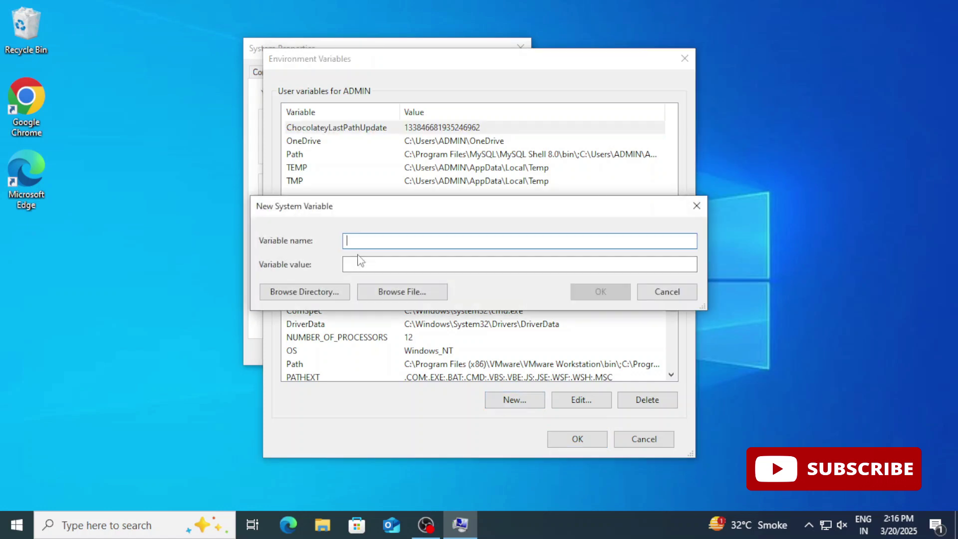
pyautogui.write('JAVA_HOME')
pyautogui.click(402, 265)
pyautogui.hotkey('ctrl', 'v')
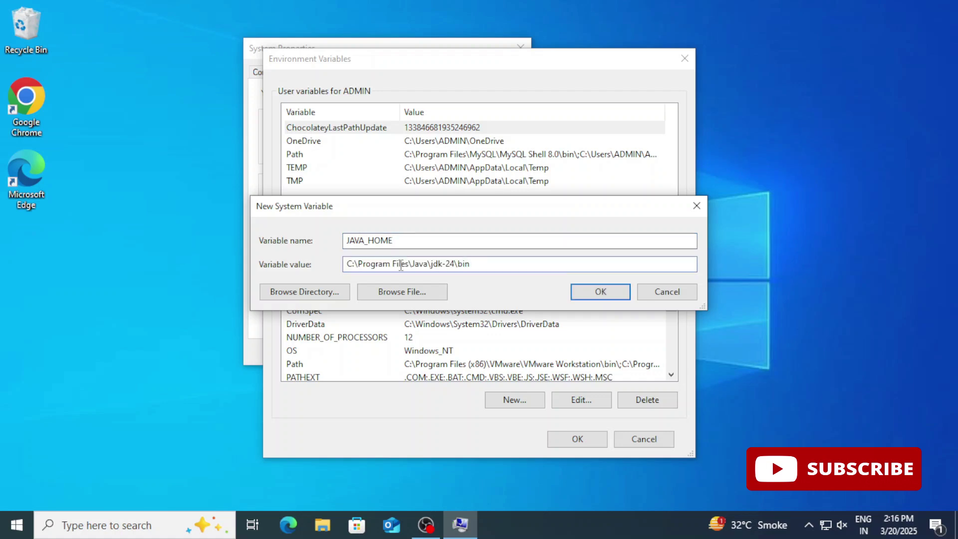
pyautogui.press('BackSpace')
pyautogui.press('BackSpace')
pyautogui.press('BackSpace')
pyautogui.press('BackSpace')
pyautogui.click(573, 297)
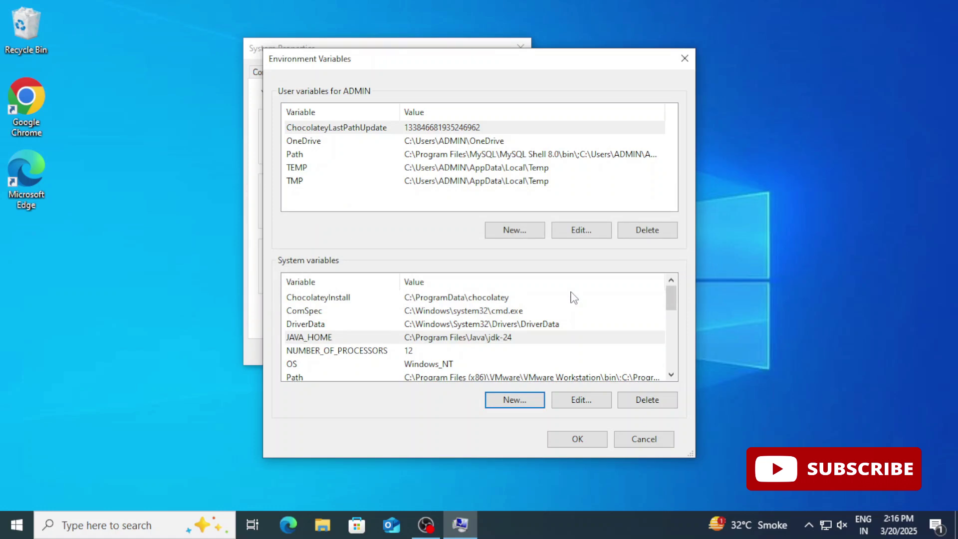
# - Add a new C:\Program Files\Java\jdk-24\bin entry to the system Path variable and save it
pyautogui.click(671, 376)
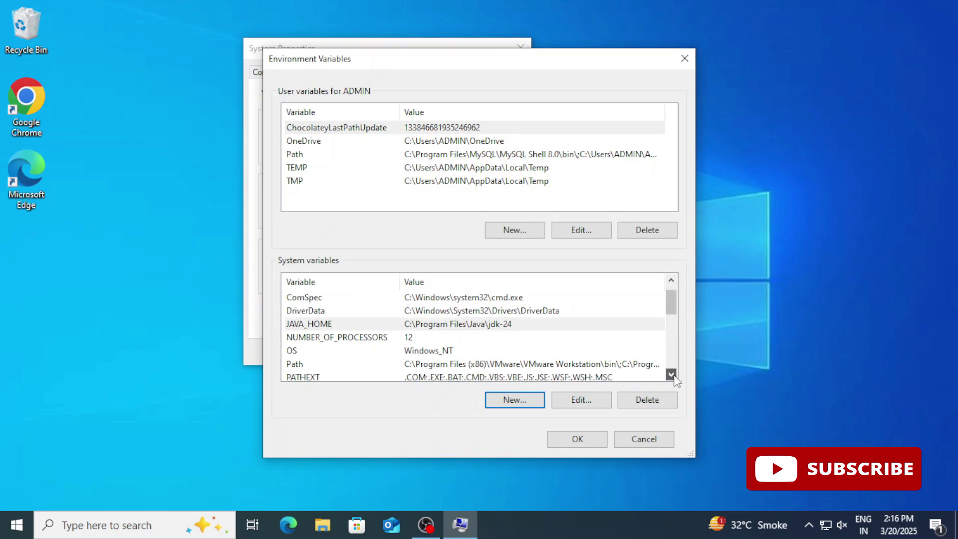
pyautogui.click(671, 375)
pyautogui.click(594, 351)
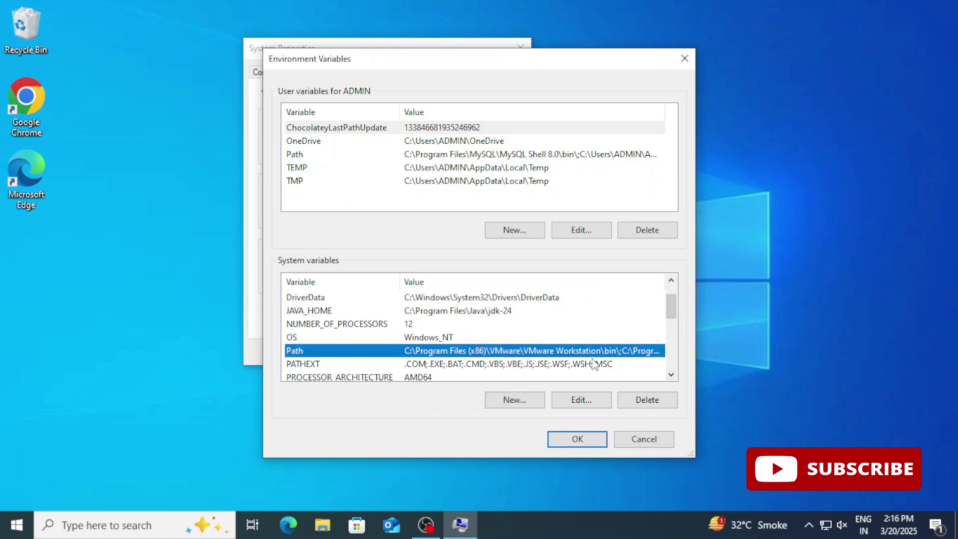
pyautogui.click(591, 404)
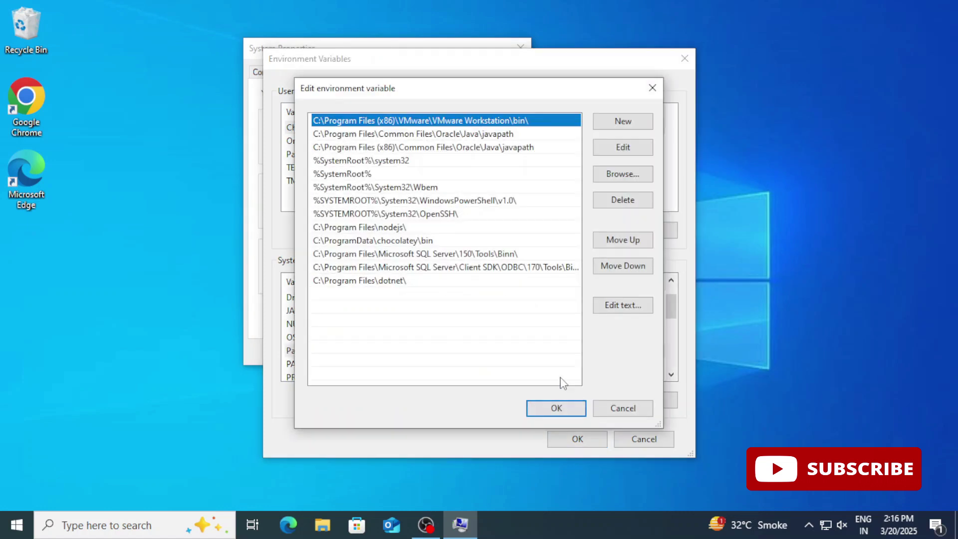
pyautogui.click(640, 123)
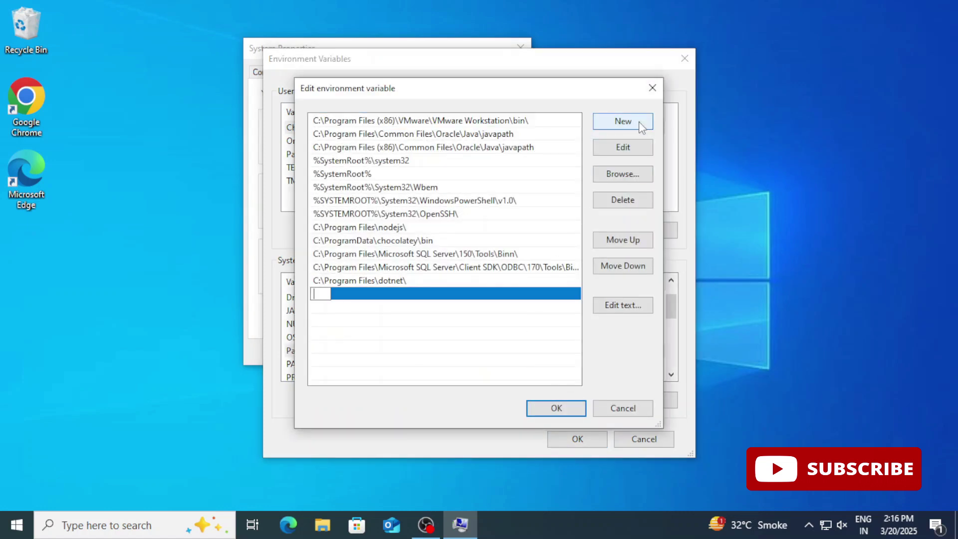
pyautogui.hotkey('ctrl', 'v')
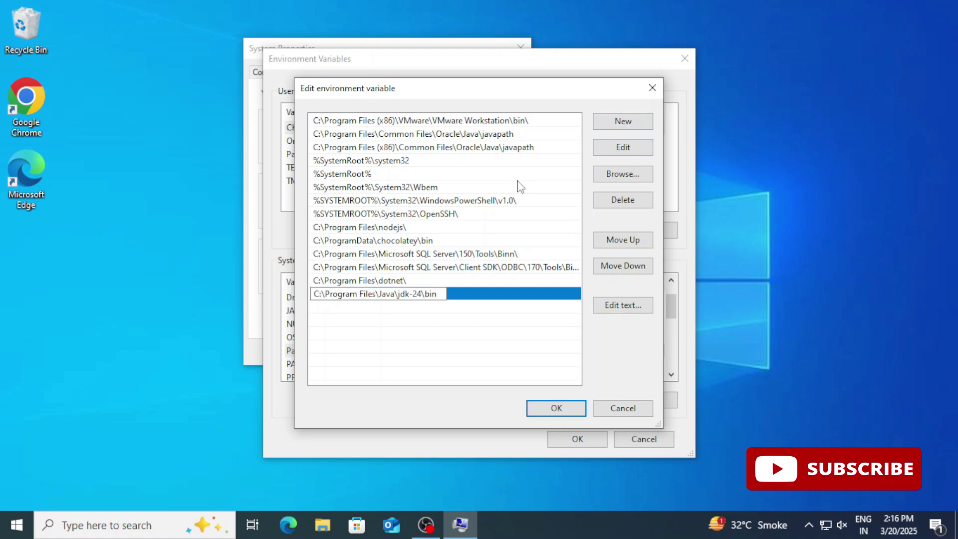
pyautogui.click(537, 410)
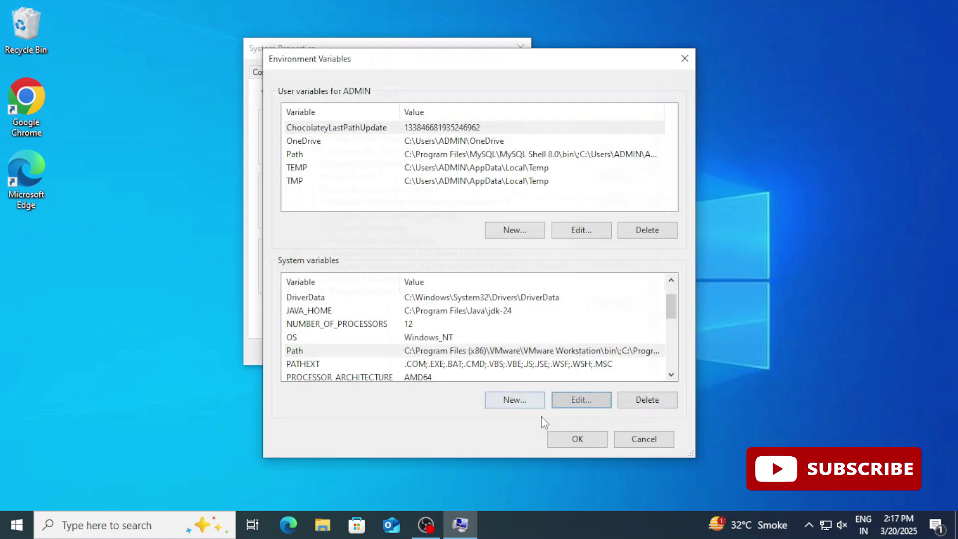
# - Close System Properties with OK, open Command Prompt, and run java --version showing java 24 build 24+36-3646
pyautogui.click(568, 438)
pyautogui.click(384, 351)
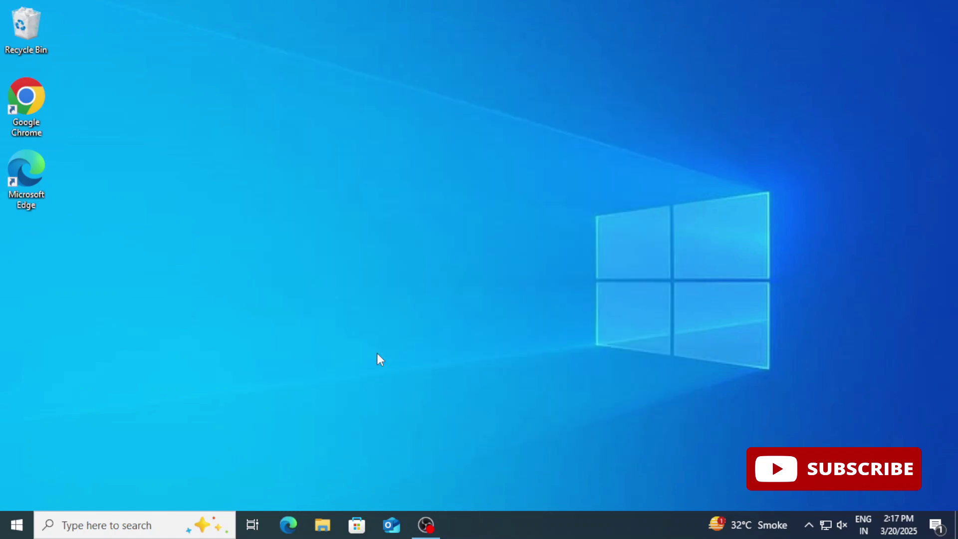
pyautogui.click(83, 529)
pyautogui.write('cmd')
pyautogui.press('Return')
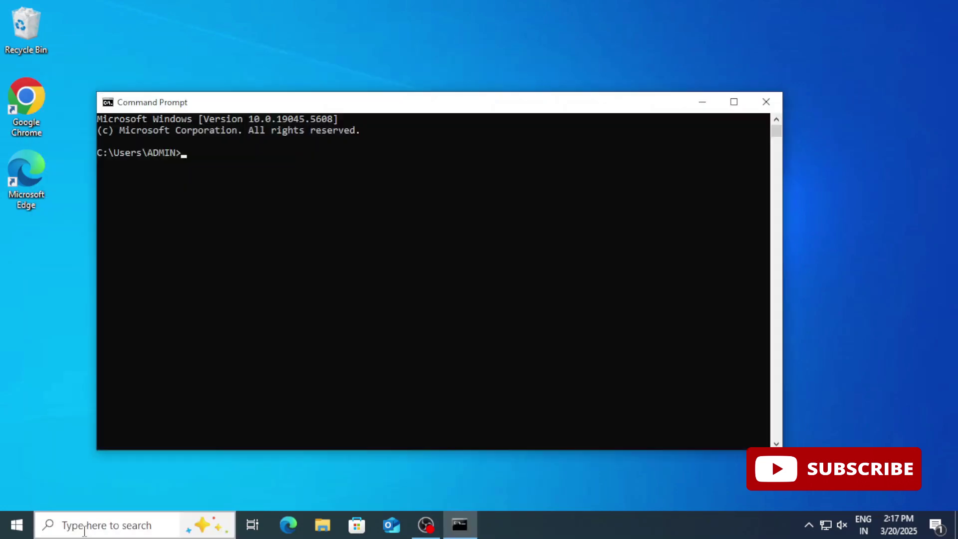
pyautogui.write('java --version')
pyautogui.press('Return')
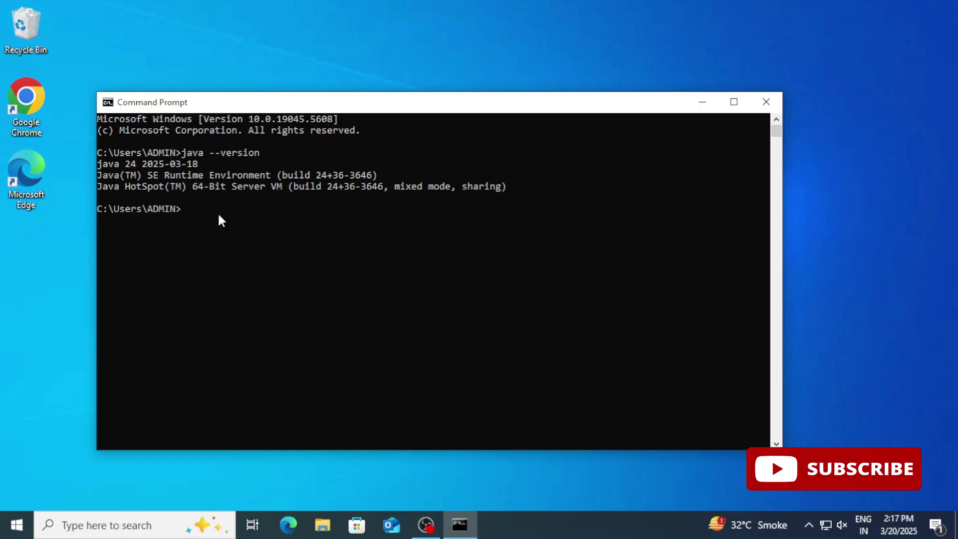
# - Close Command Prompt and create a new desktop folder named cscorner
pyautogui.click(766, 101)
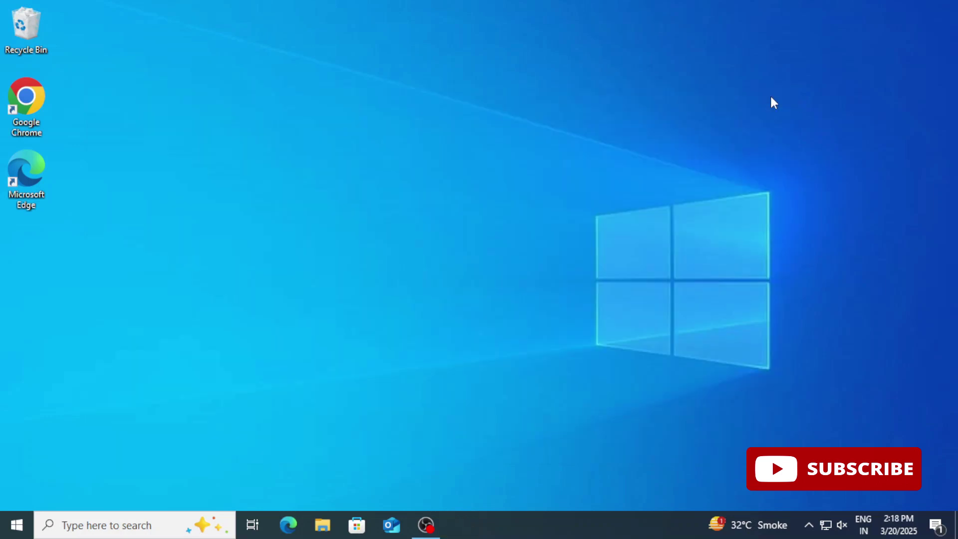
pyautogui.rightClick(31, 262)
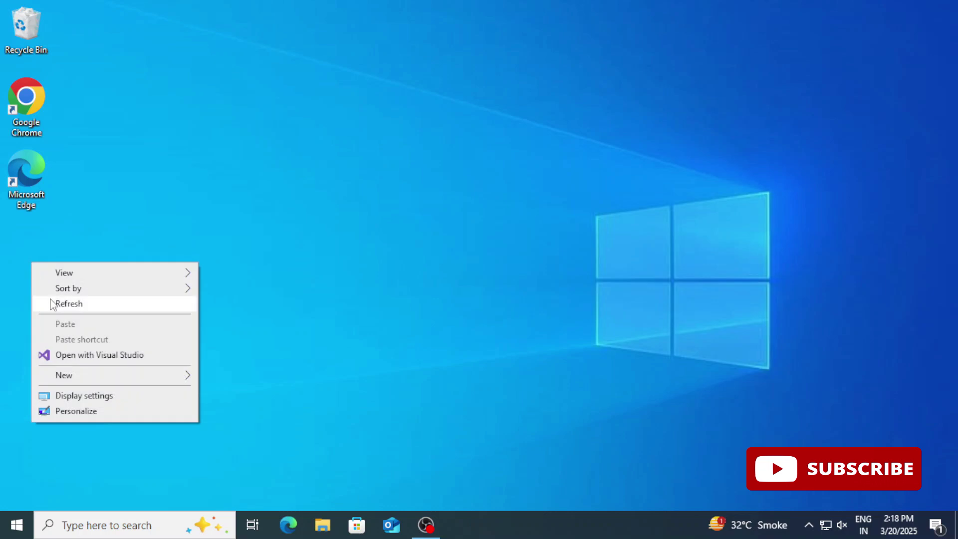
pyautogui.moveTo(86, 376)
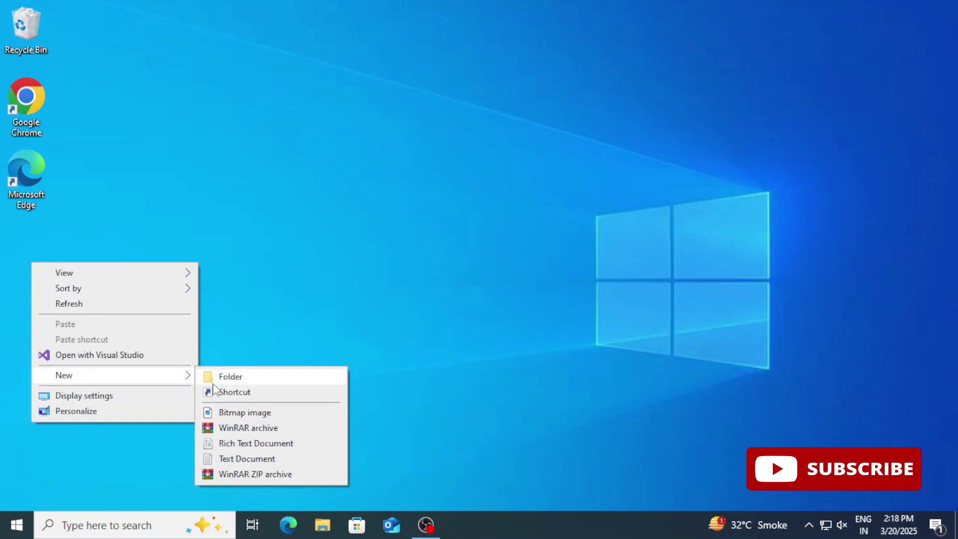
pyautogui.click(231, 377)
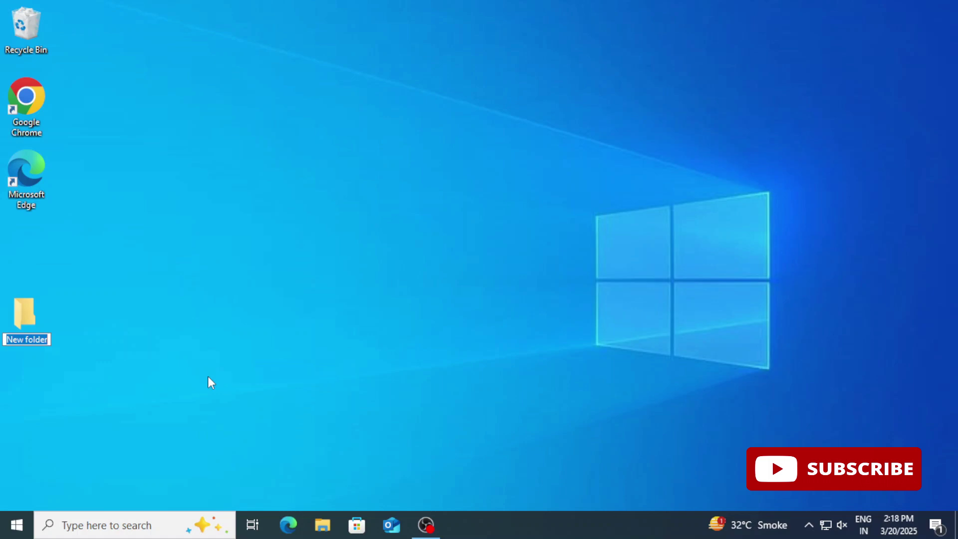
pyautogui.write('cscor')
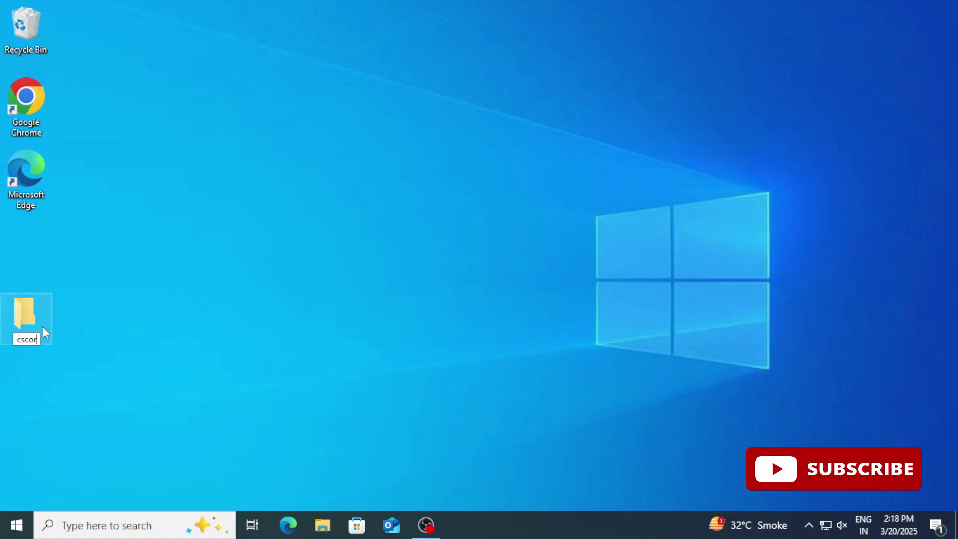
pyautogui.write('ner')
pyautogui.press('Return')
# - Inside cscorner, create a new text document named HelloWorld.java
pyautogui.doubleClick(43, 327)
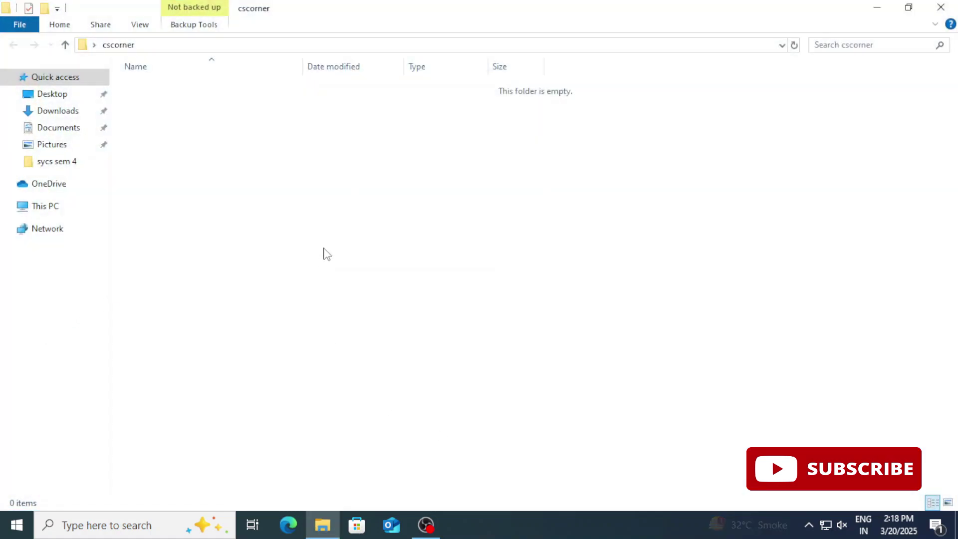
pyautogui.rightClick(324, 248)
pyautogui.moveTo(385, 434)
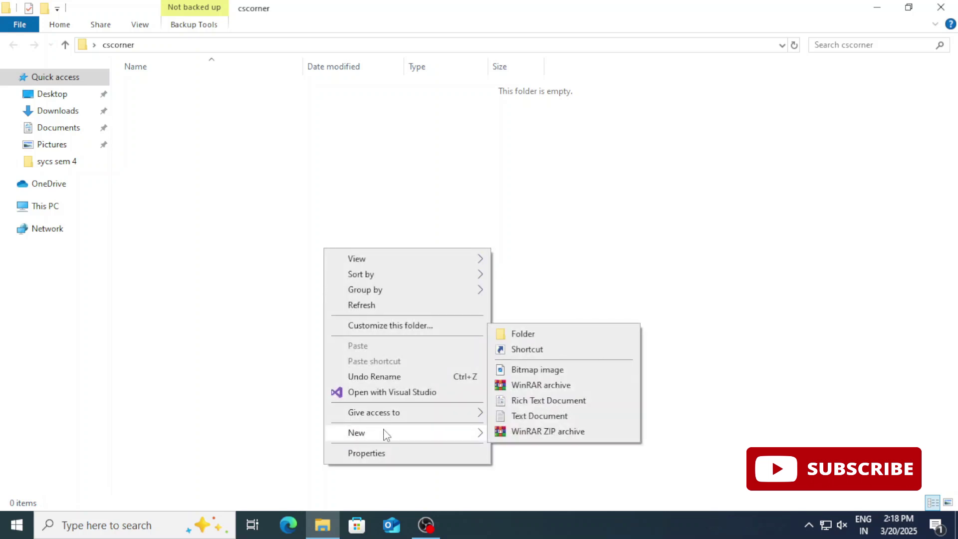
pyautogui.click(517, 422)
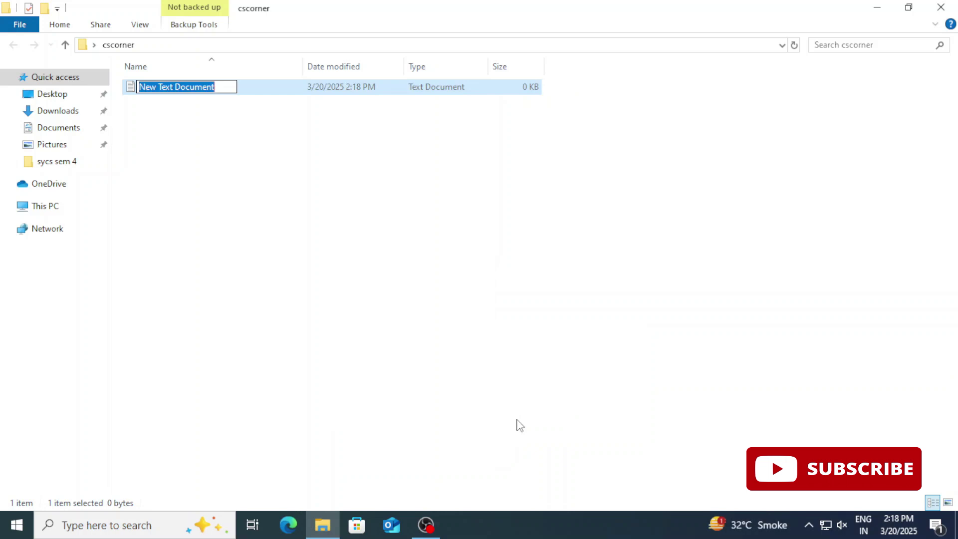
pyautogui.write('H')
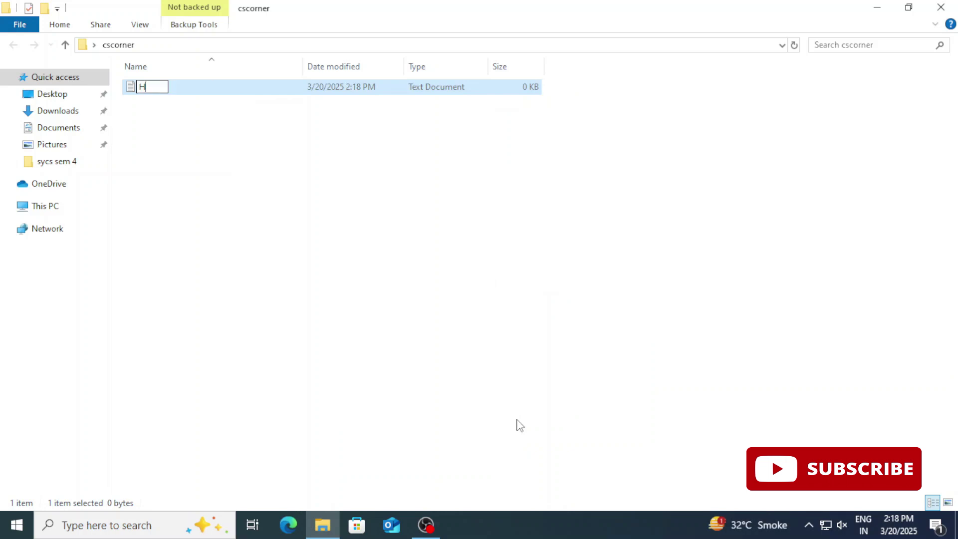
pyautogui.write('elloWorld.java')
pyautogui.press('Return')
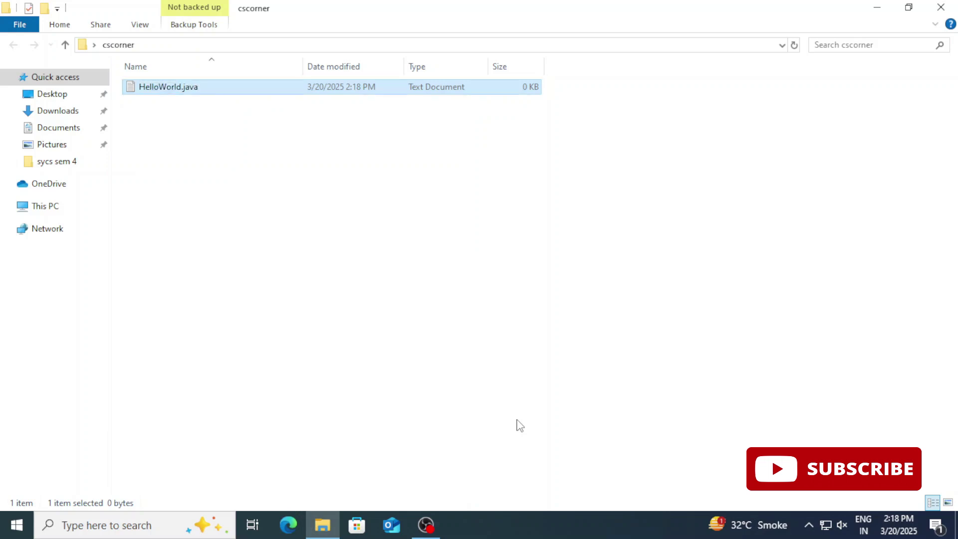
# - Turn on File name extensions and rename HelloWorld.java.txt to HelloWorld.java
pyautogui.click(140, 25)
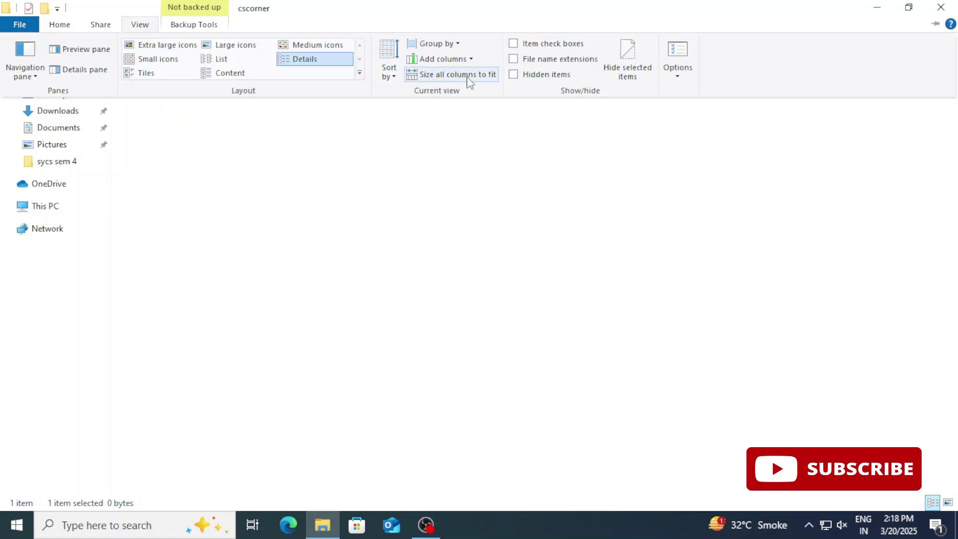
pyautogui.click(536, 59)
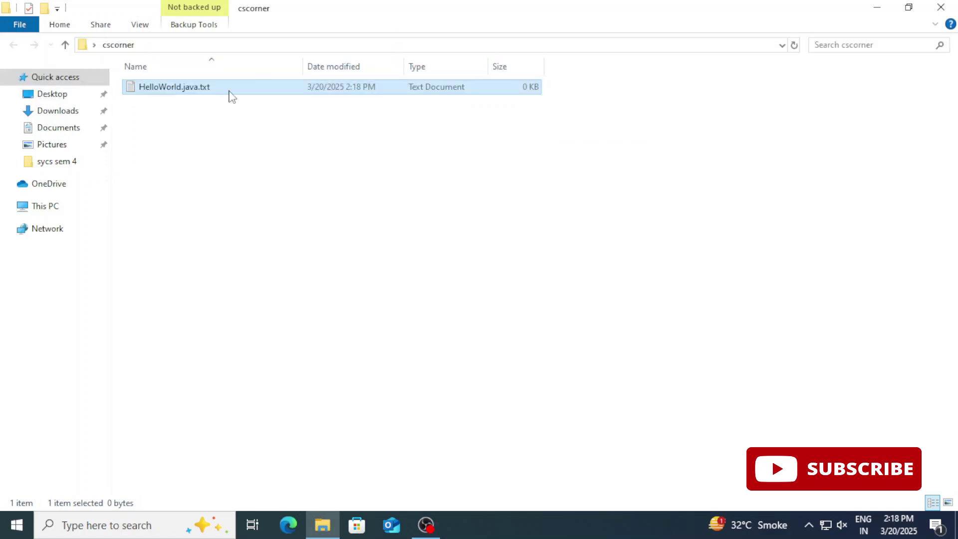
pyautogui.rightClick(230, 94)
pyautogui.click(267, 398)
pyautogui.press('End')
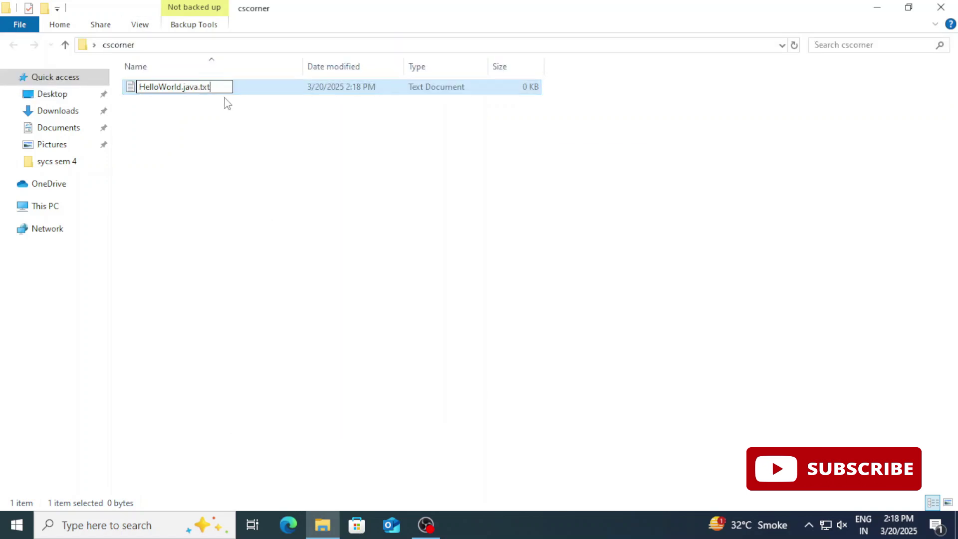
pyautogui.press('BackSpace')
pyautogui.press('BackSpace')
pyautogui.press('BackSpace')
pyautogui.press('BackSpace')
pyautogui.press('Return')
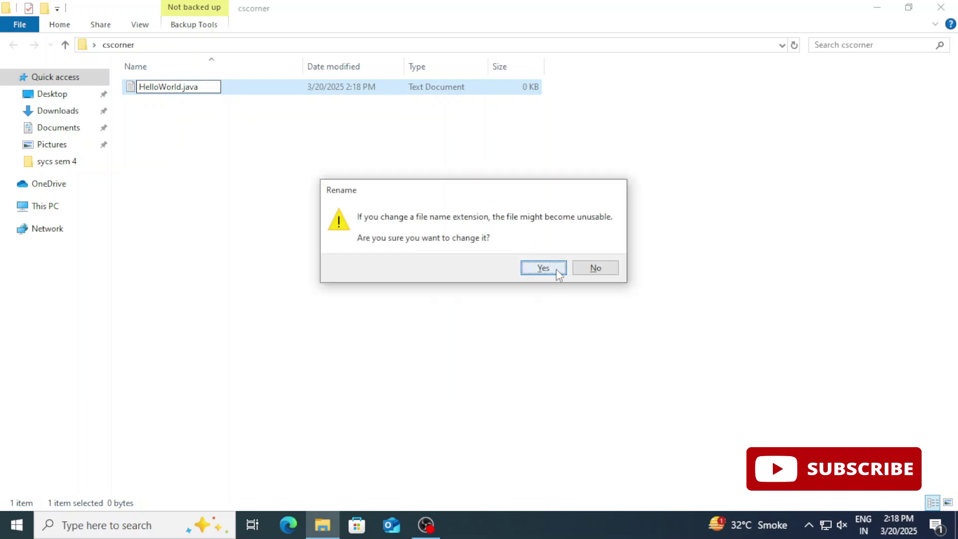
# - Accept the extension change and open HelloWorld.java in a maximized Notepad window
pyautogui.click(543, 268)
pyautogui.rightClick(212, 89)
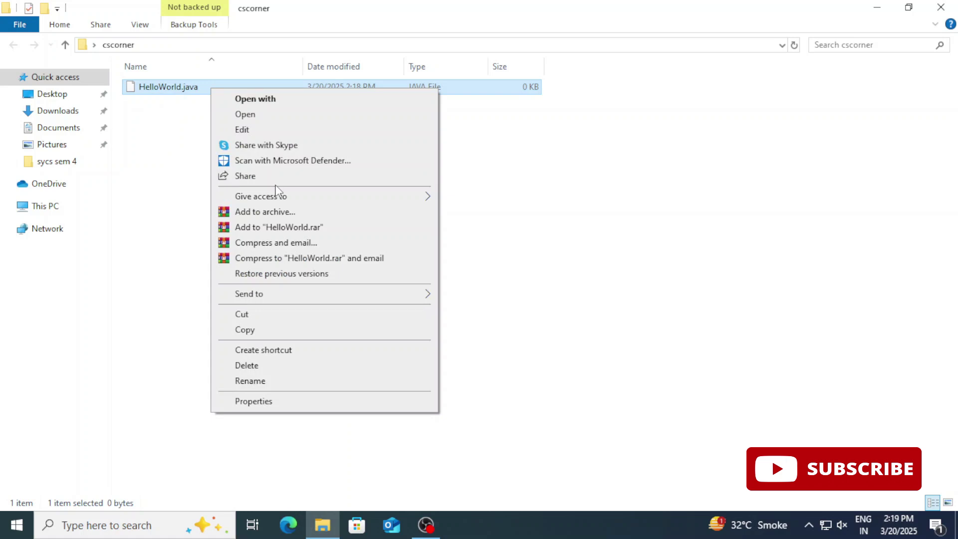
pyautogui.click(155, 95)
pyautogui.rightClick(153, 94)
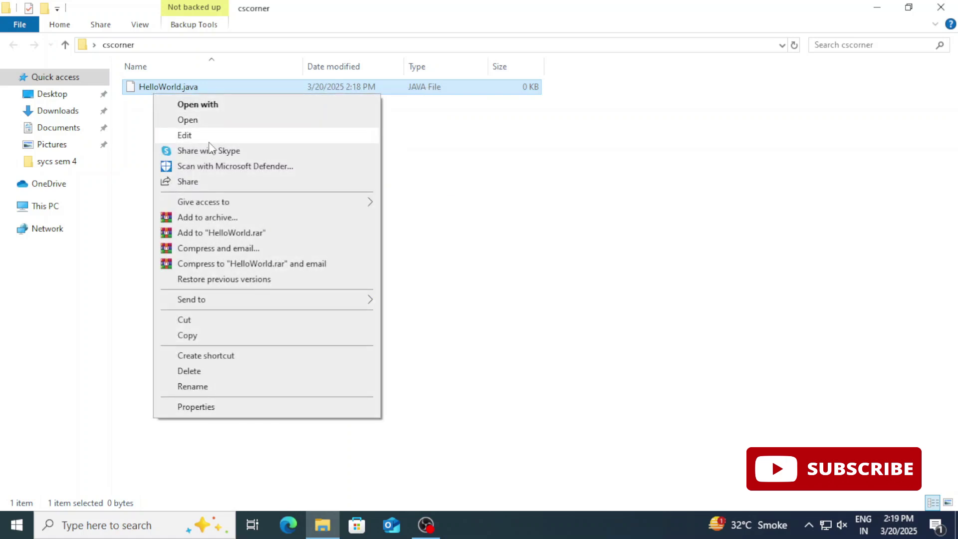
pyautogui.click(266, 109)
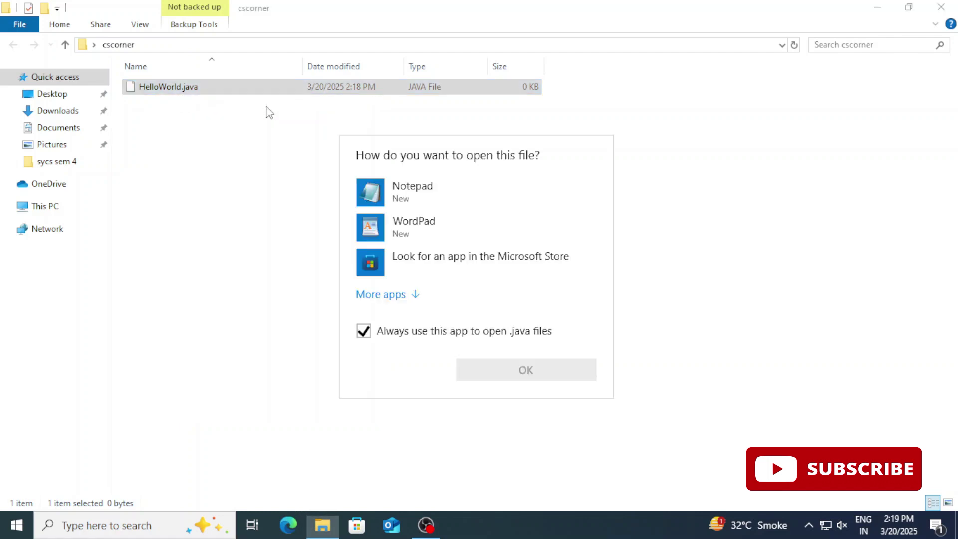
pyautogui.click(424, 192)
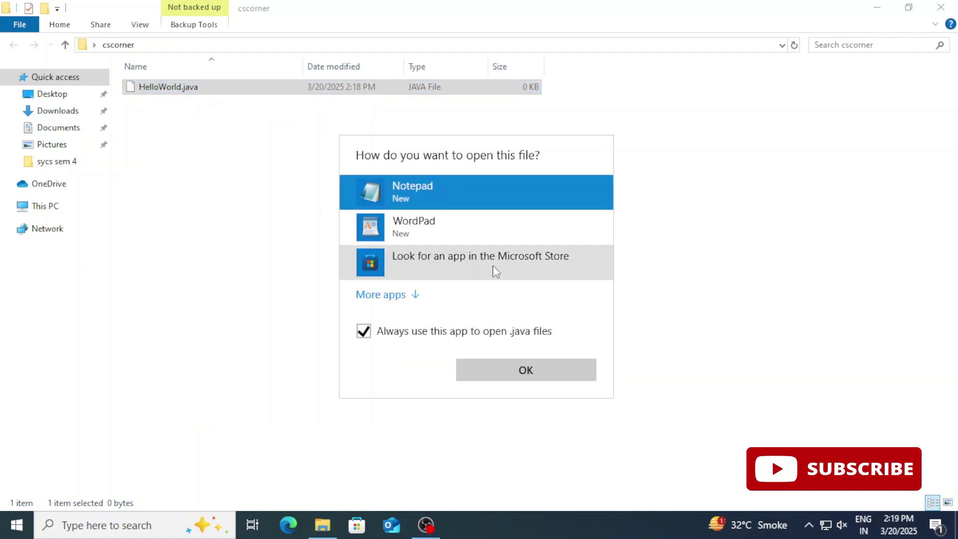
pyautogui.click(546, 379)
pyautogui.click(775, 119)
pyautogui.scroll(7, 520, 316)
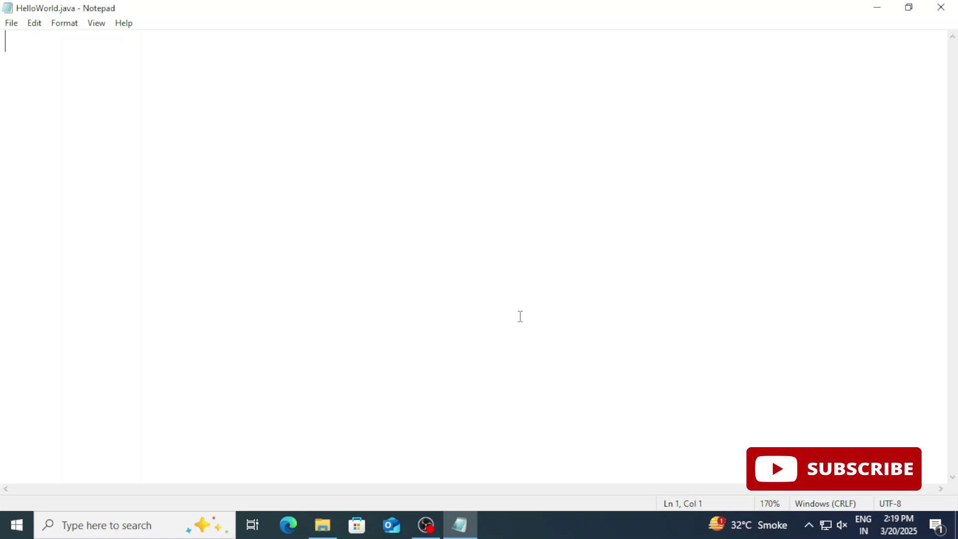
# - Write class HelloWorld with a main method calling System.out.println("Thanks for watching!!")
pyautogui.write('cx')
pyautogui.press('BackSpace')
pyautogui.write('lass HelloWorld')
pyautogui.press('Return')
pyautogui.write('{')
pyautogui.press('Return')
pyautogui.press('Tab')
pyautogui.write('public static void main')
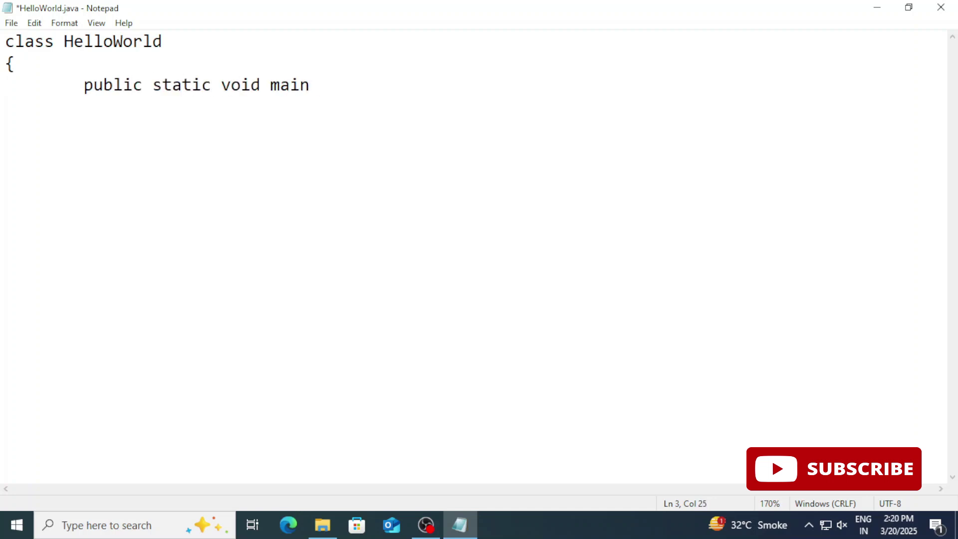
pyautogui.write('(String[] args)')
pyautogui.press('Return')
pyautogui.press('Tab')
pyautogui.write('{')
pyautogui.press('Return')
pyautogui.press('Tab')
pyautogui.press('Tab')
pyautogui.write('System.out.println("THanks fo')
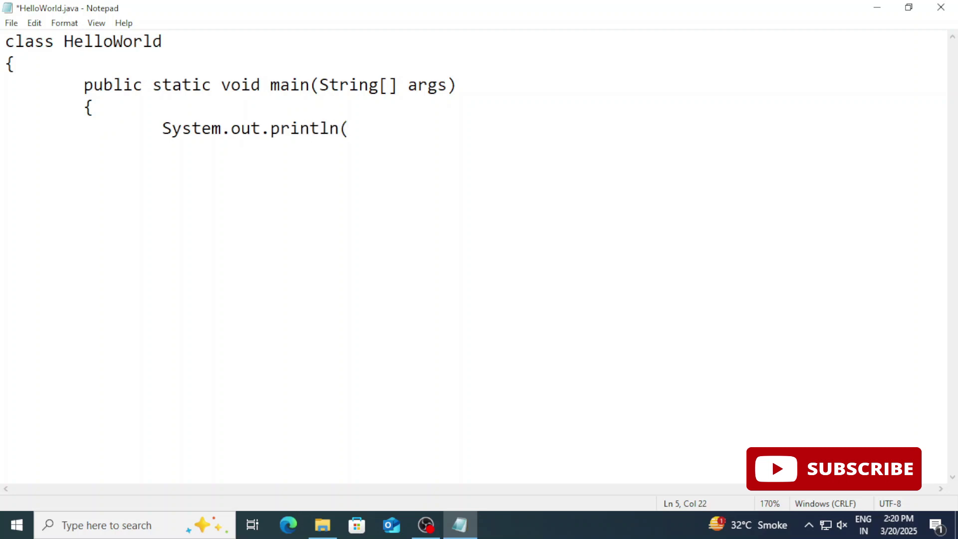
pyautogui.press('BackSpace')
pyautogui.press('BackSpace')
pyautogui.press('BackSpace')
pyautogui.press('BackSpace')
pyautogui.press('BackSpace')
pyautogui.press('BackSpace')
pyautogui.press('BackSpace')
pyautogui.press('BackSpace')
pyautogui.write('hanks fo')
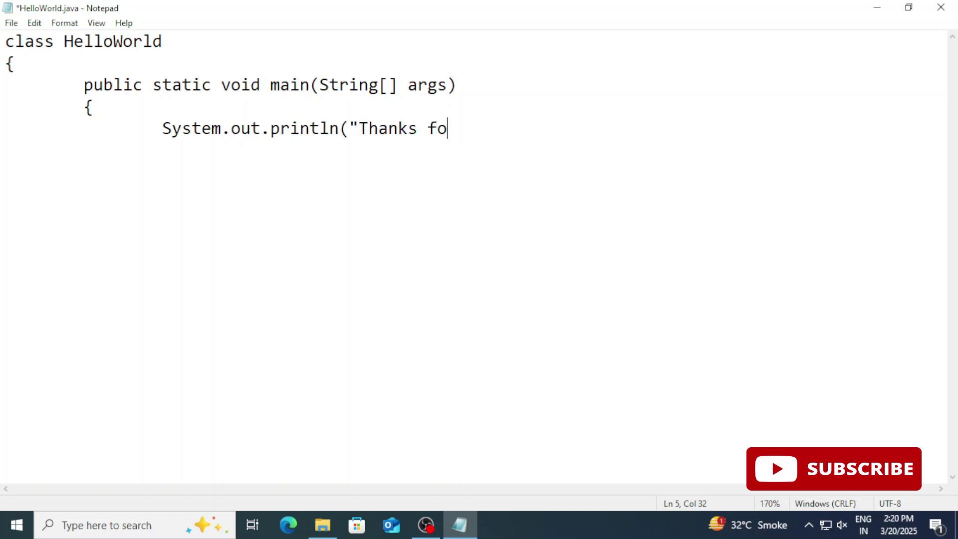
pyautogui.write('r watching!!");')
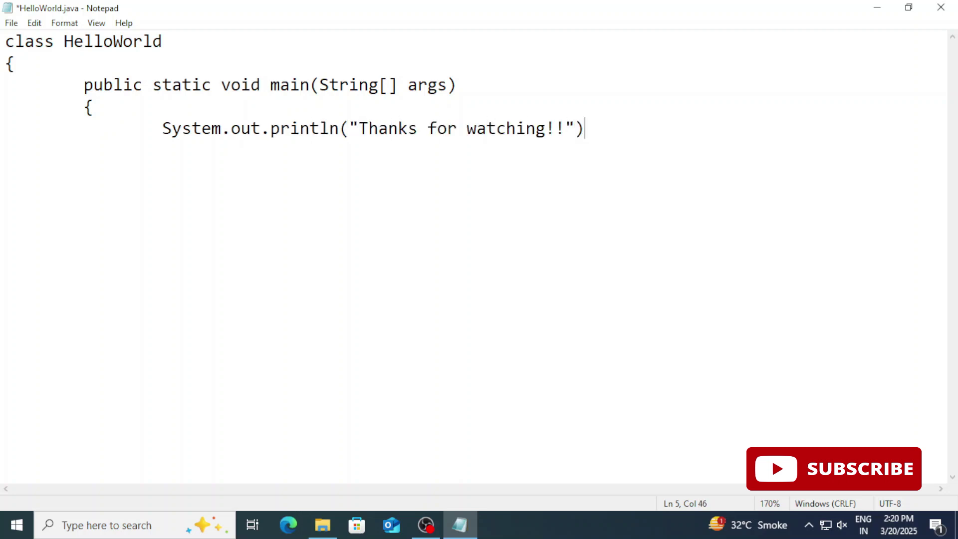
pyautogui.press('Return')
pyautogui.press('Tab')
pyautogui.write('}')
pyautogui.press('Return')
pyautogui.write('}')
# - Save HelloWorld.java from the File menu and minimize Notepad
pyautogui.click(11, 23)
pyautogui.click(40, 82)
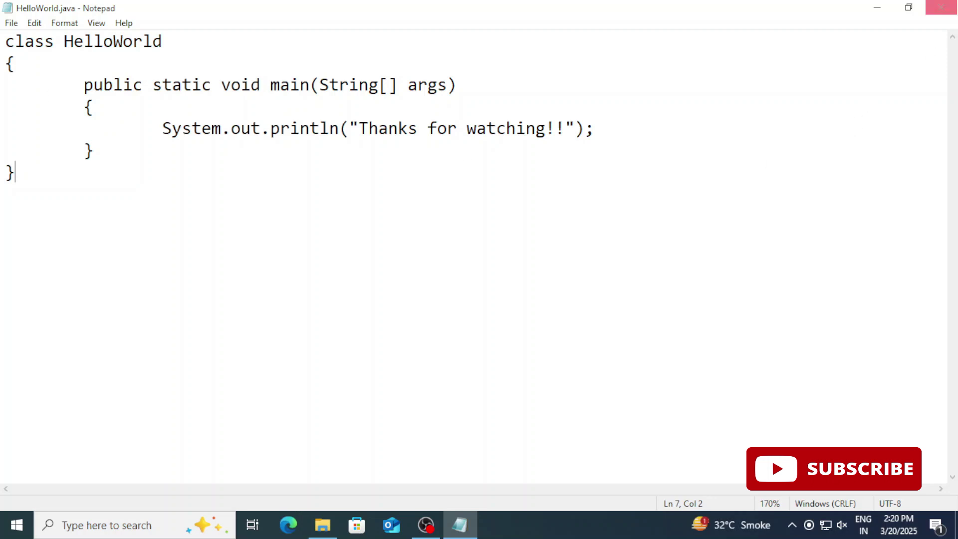
pyautogui.click(868, 9)
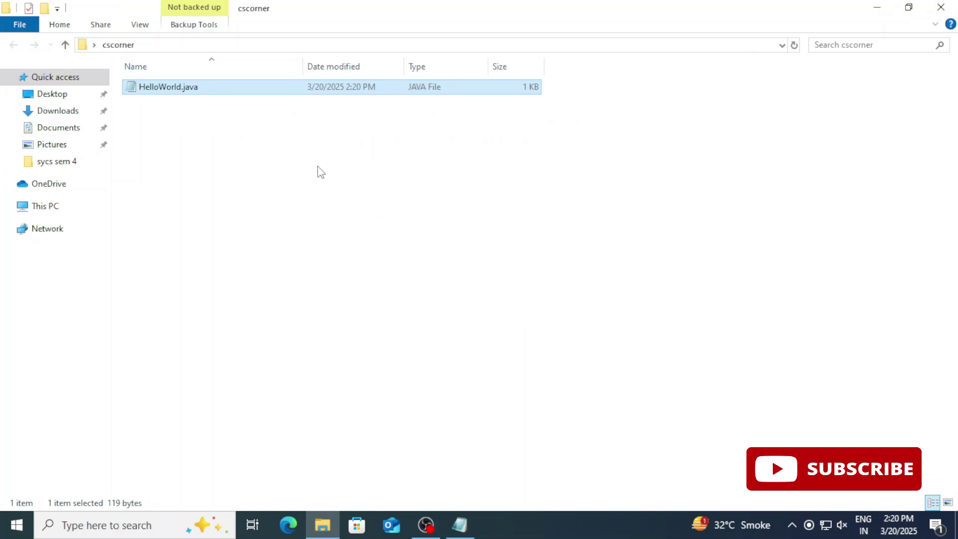
# - Open a Command Prompt in the cscorner folder from Explorer's address bar
pyautogui.click(315, 173)
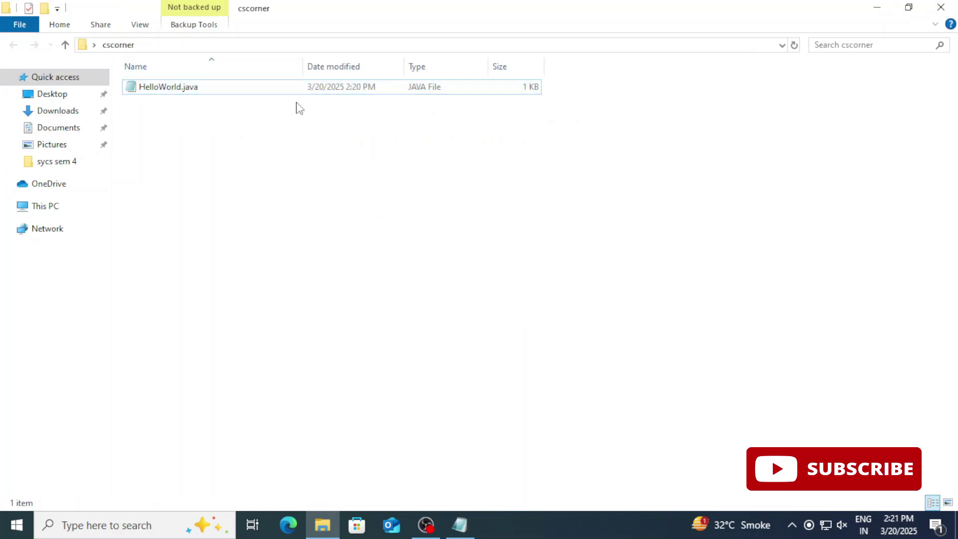
pyautogui.click(304, 44)
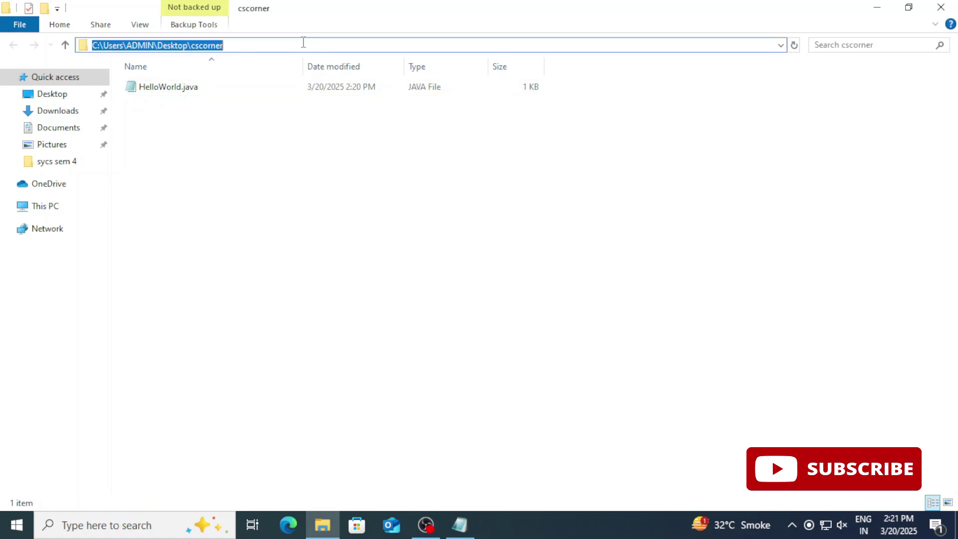
pyautogui.write('cmd')
pyautogui.press('Return')
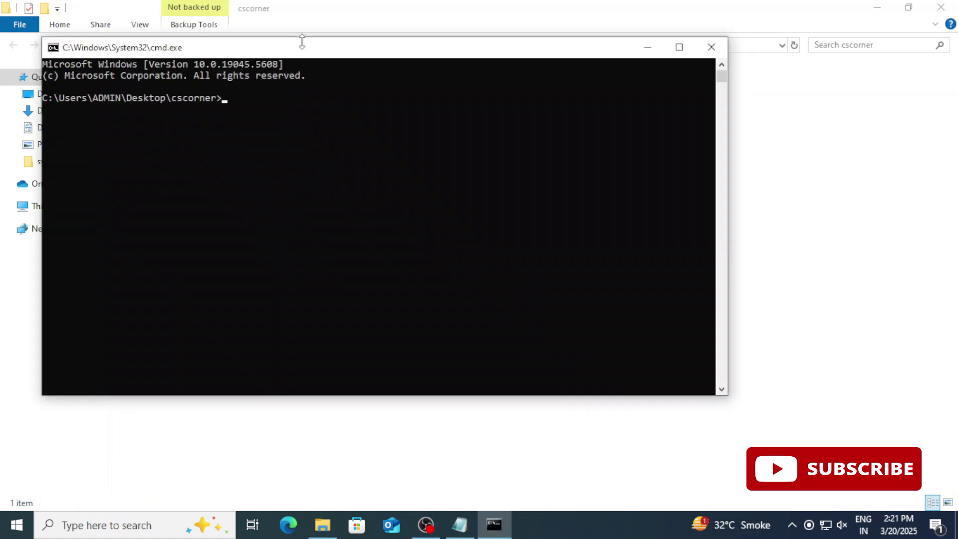
# - Compile HelloWorld.java with javac and confirm HelloWorld.class appears in the folder
pyautogui.click(876, 7)
pyautogui.moveTo(383, 59); pyautogui.dragTo(463, 65)
pyautogui.write('javac HelloWorld.java')
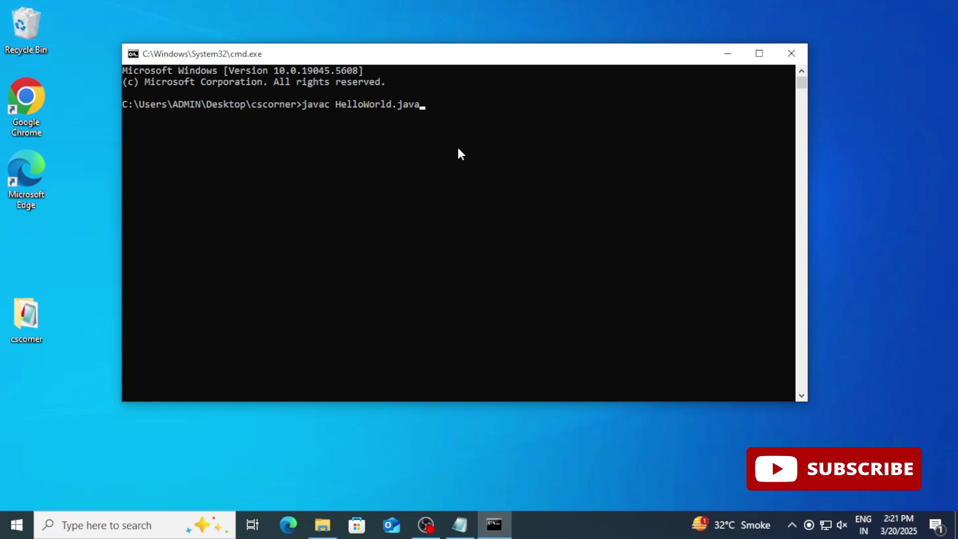
pyautogui.press('Return')
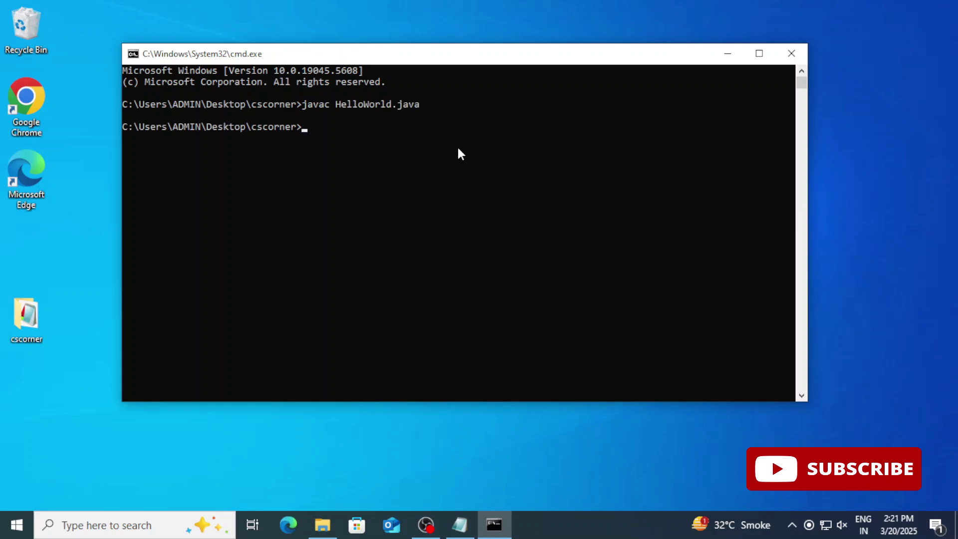
pyautogui.hotkey('alt', 'Tab')
pyautogui.click(217, 95)
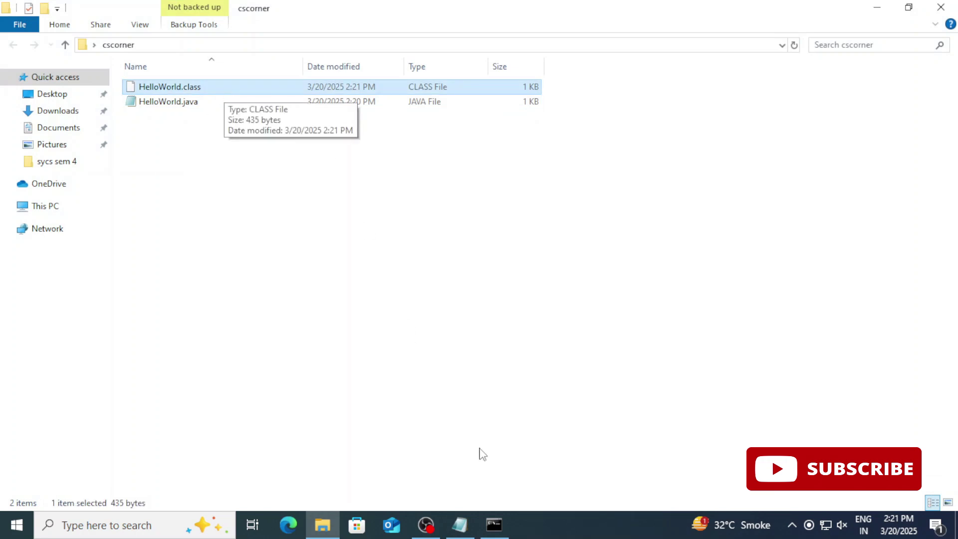
# - Run java HelloWorld so the console prints "Thanks for watching!!"
pyautogui.click(881, 8)
pyautogui.click(406, 194)
pyautogui.write('java')
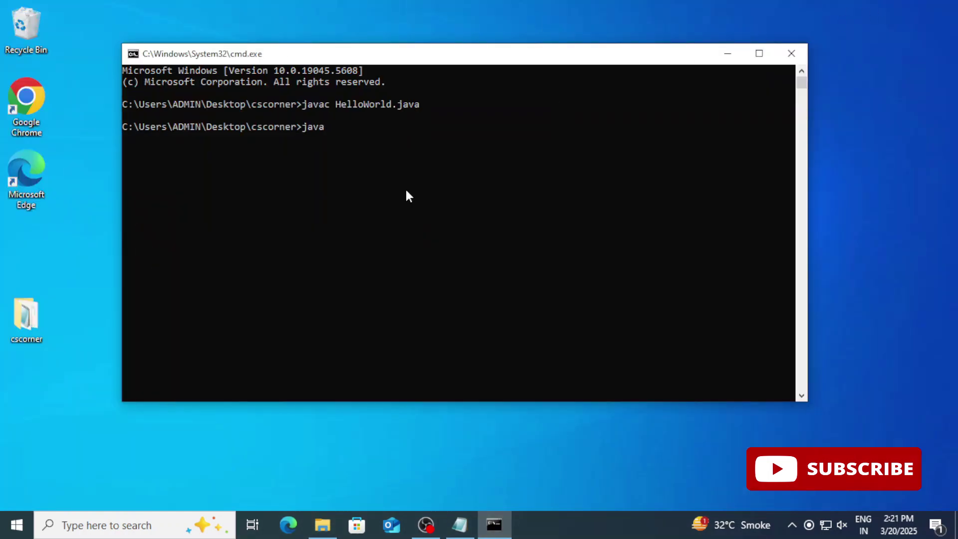
pyautogui.write(' HelloWorld')
pyautogui.press('Return')
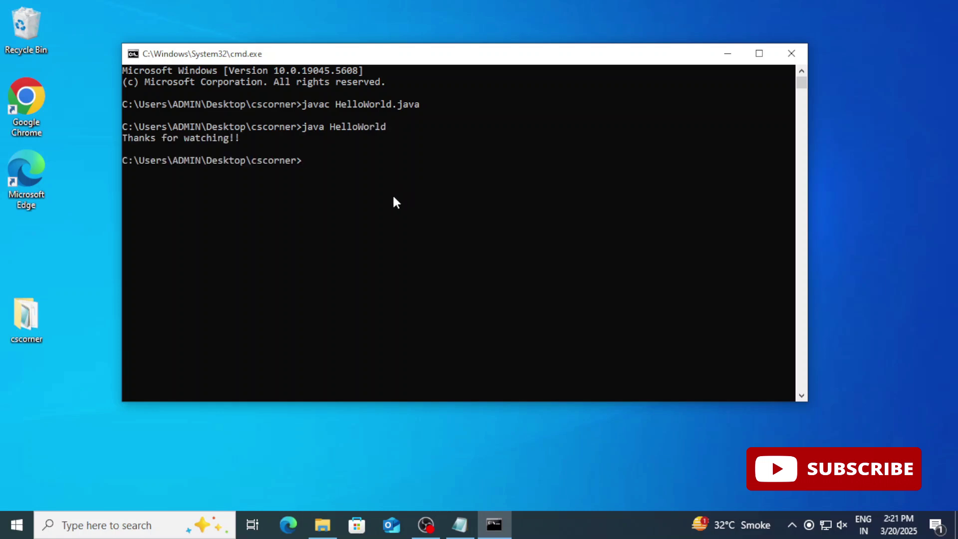